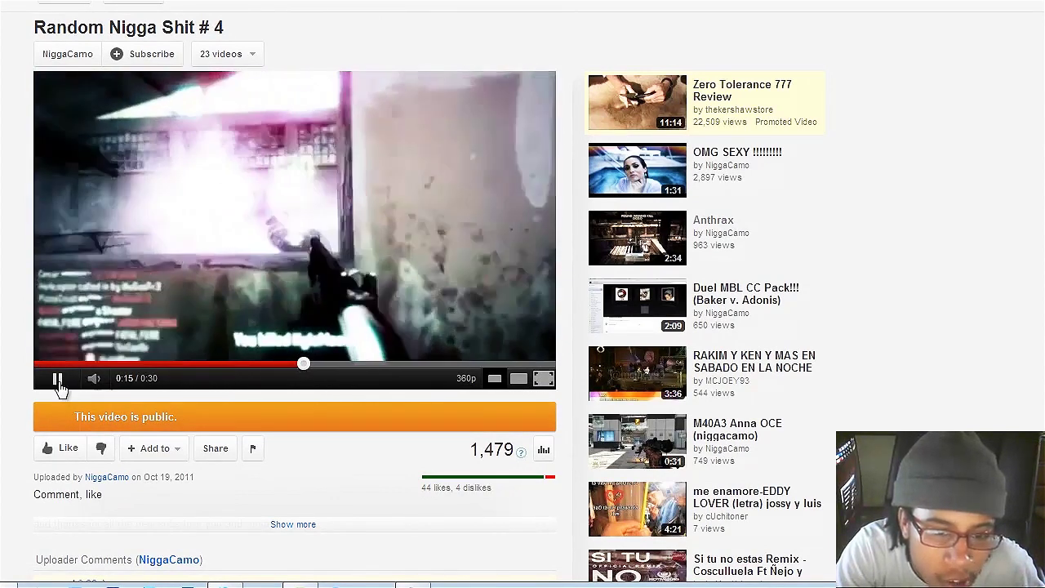
# Pause the sniper montage at 0:21, return to the YouTube feed and show the desktop
pyautogui.click(59, 387)
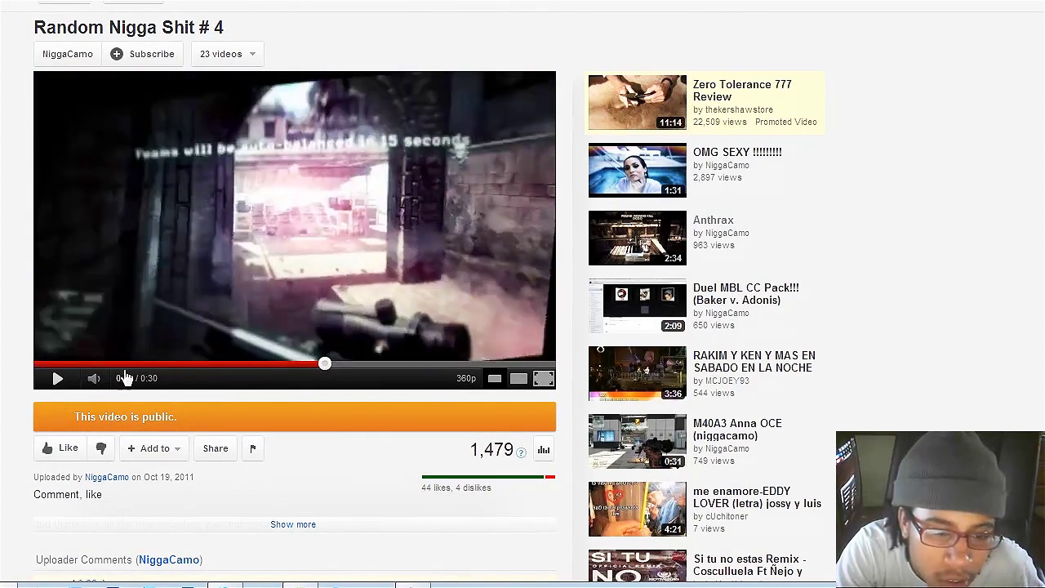
pyautogui.click(57, 385)
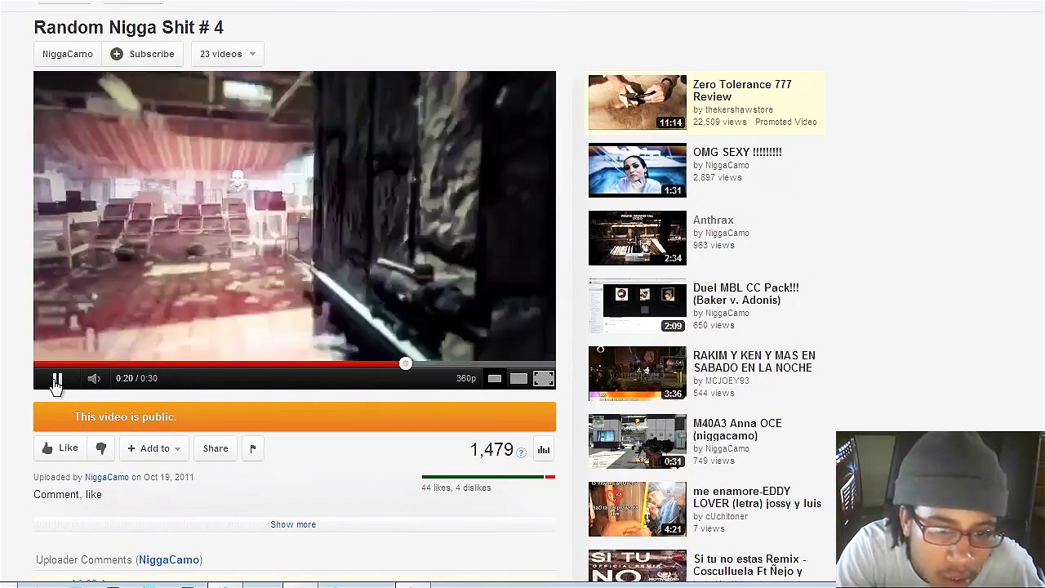
pyautogui.click(56, 385)
pyautogui.hotkey('alt', 'Left')
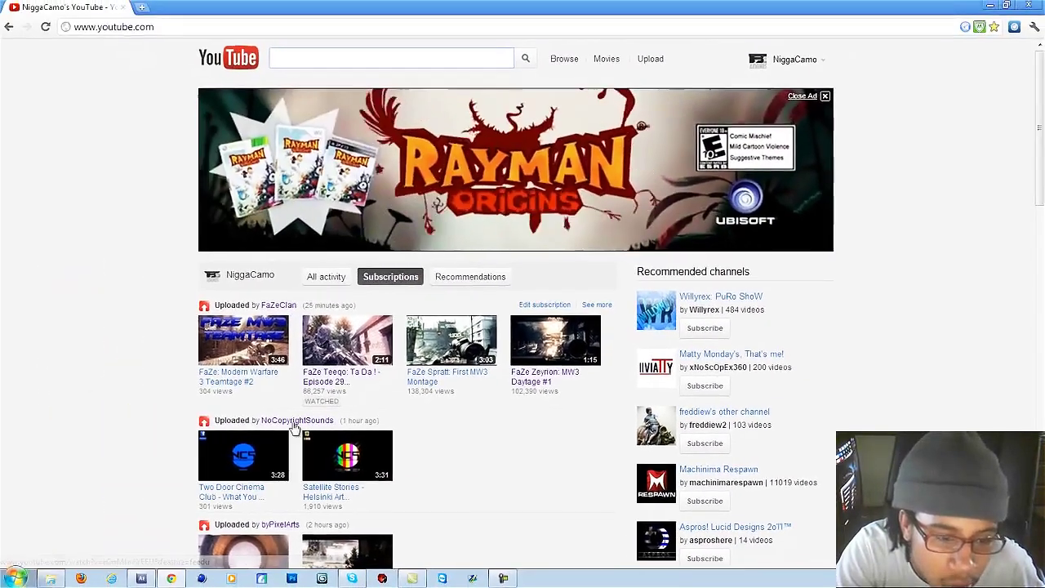
pyautogui.press('super+d')
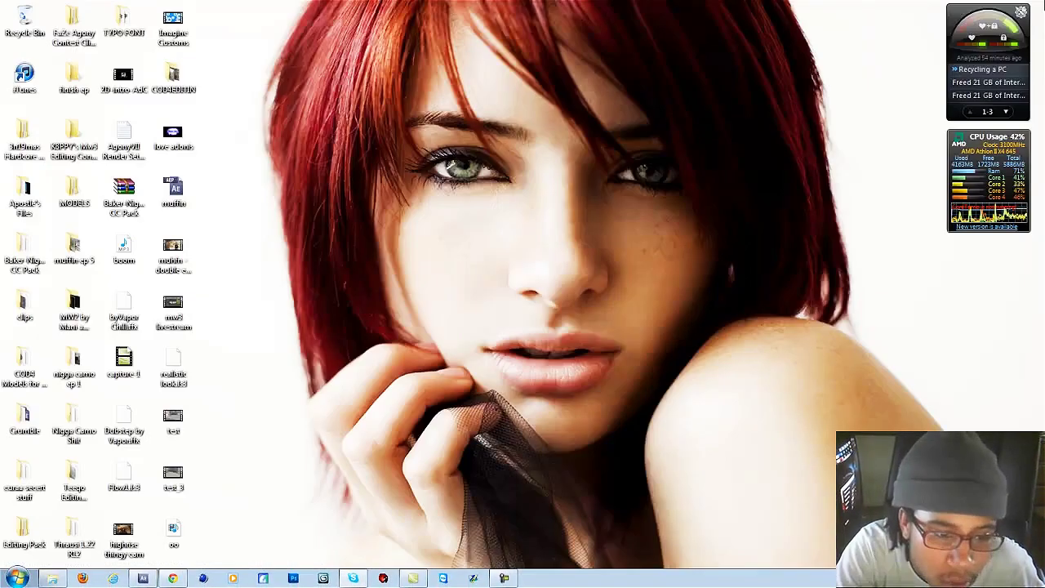
# Bring the untitled After Effects project with Comp 1 to the front
pyautogui.rightClick(535, 28)
pyautogui.click(424, 528)
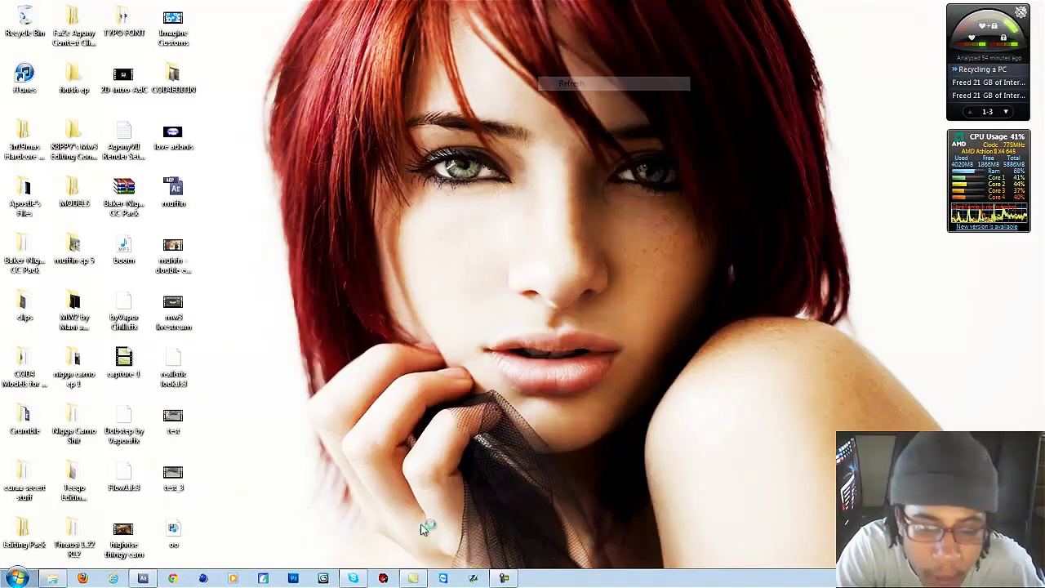
pyautogui.click(504, 578)
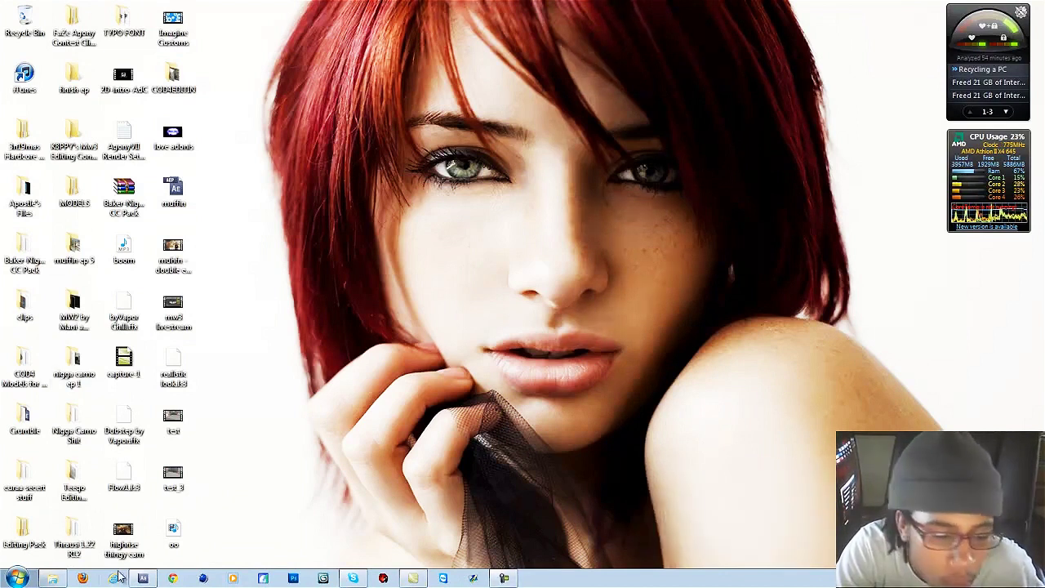
pyautogui.click(143, 578)
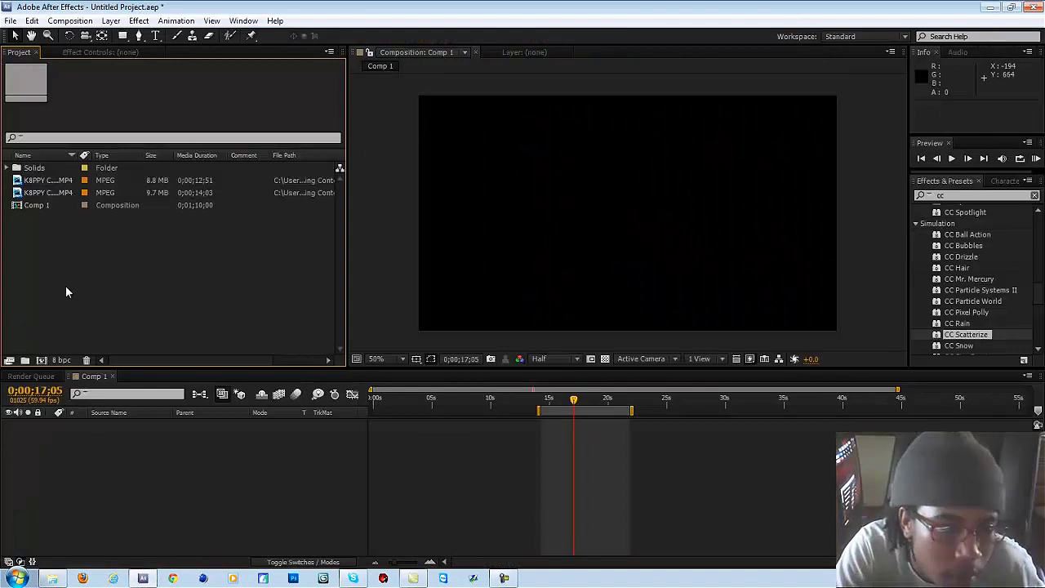
# Add K8PPY Clip 5.MP4 and K8PPY Clip 1.MP4 to Comp 1, with the time near 10 seconds
pyautogui.moveTo(49, 180); pyautogui.dragTo(47, 473)
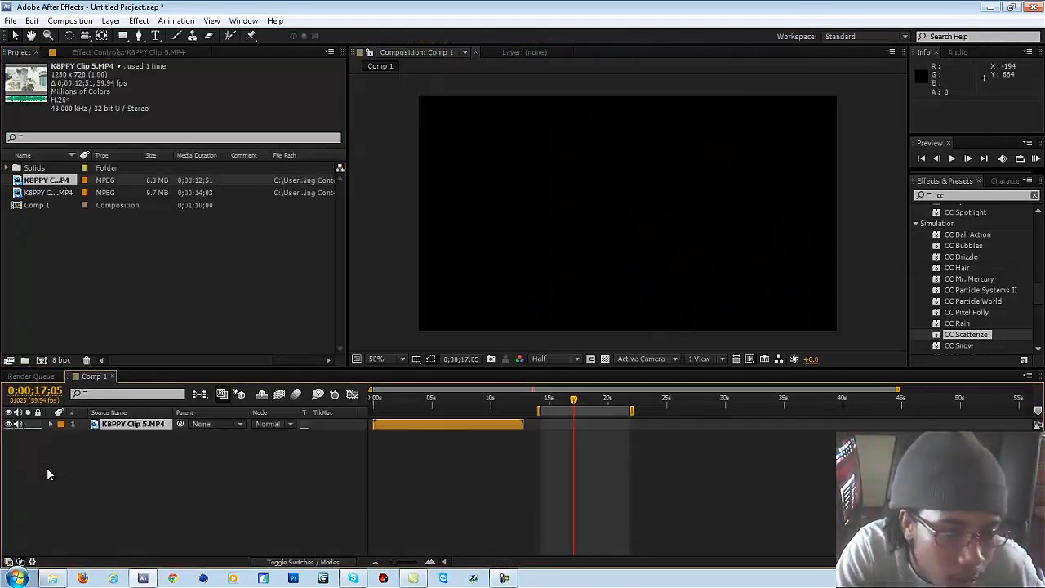
pyautogui.moveTo(47, 193); pyautogui.dragTo(546, 441)
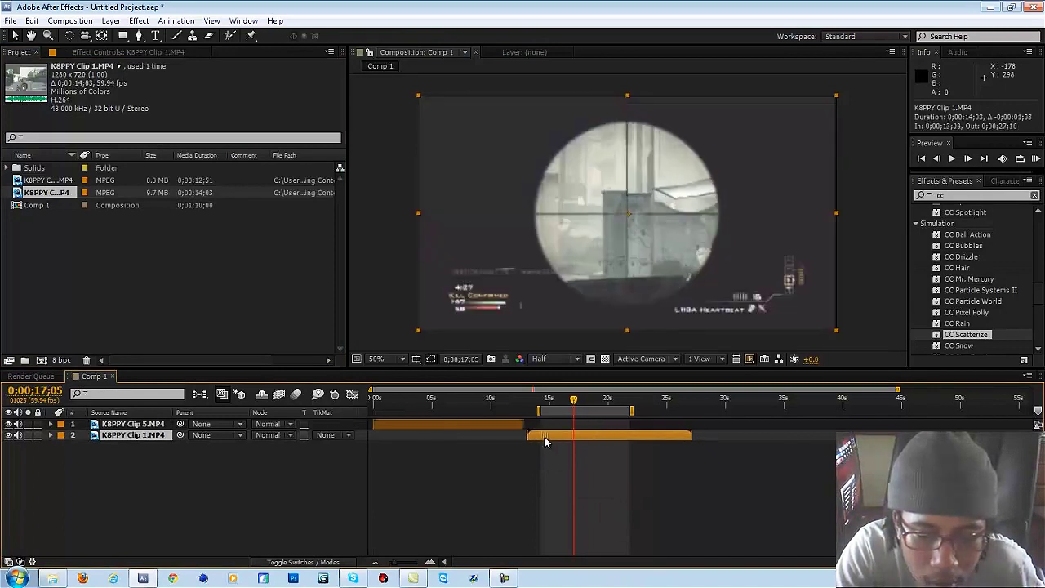
pyautogui.click(506, 403)
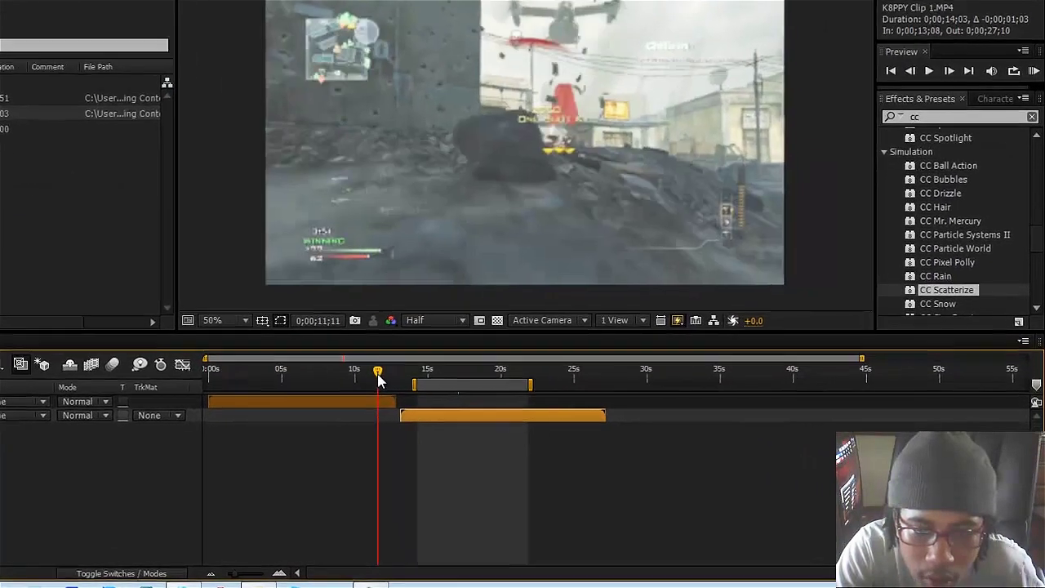
pyautogui.moveTo(377, 378); pyautogui.dragTo(340, 384)
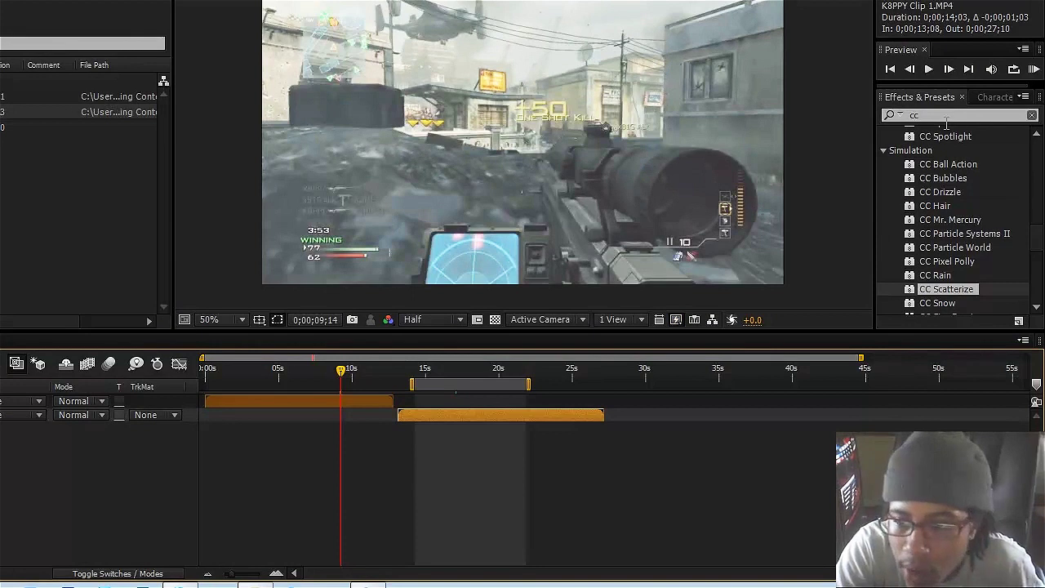
# Search Effects & Presets for twixtor
pyautogui.write('tw')
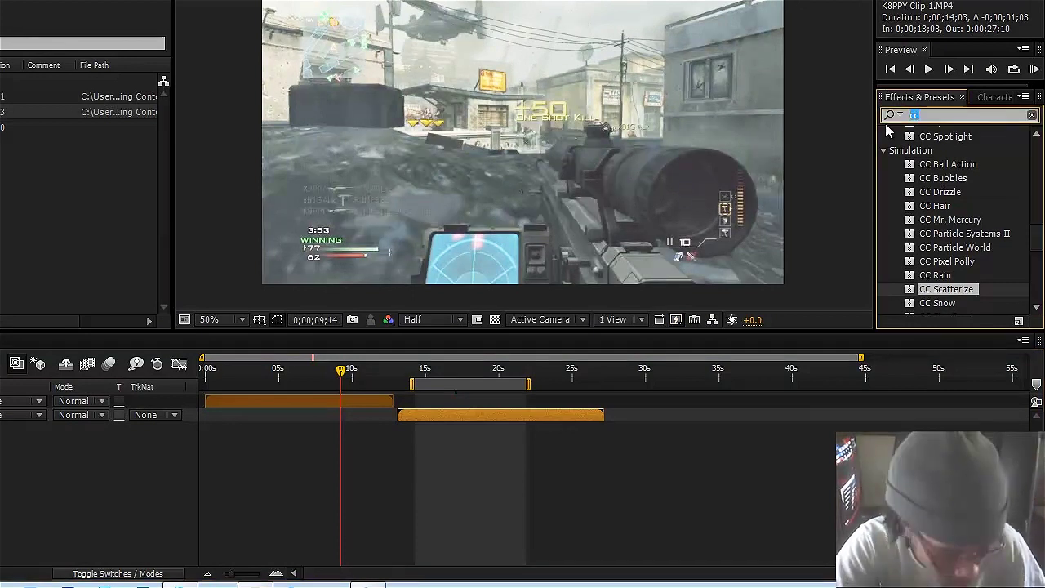
pyautogui.click(888, 116)
pyautogui.write('ixtor')
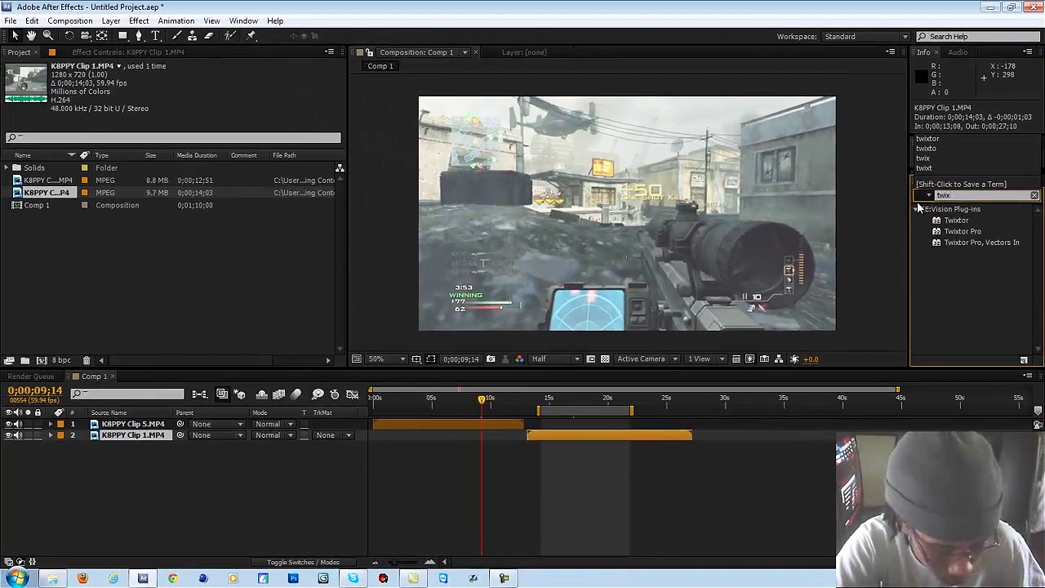
# Apply Twixtor to K8PPY Clip 5.MP4 with an input frame rate of 59.94
pyautogui.moveTo(956, 221); pyautogui.dragTo(485, 424)
pyautogui.click(196, 155)
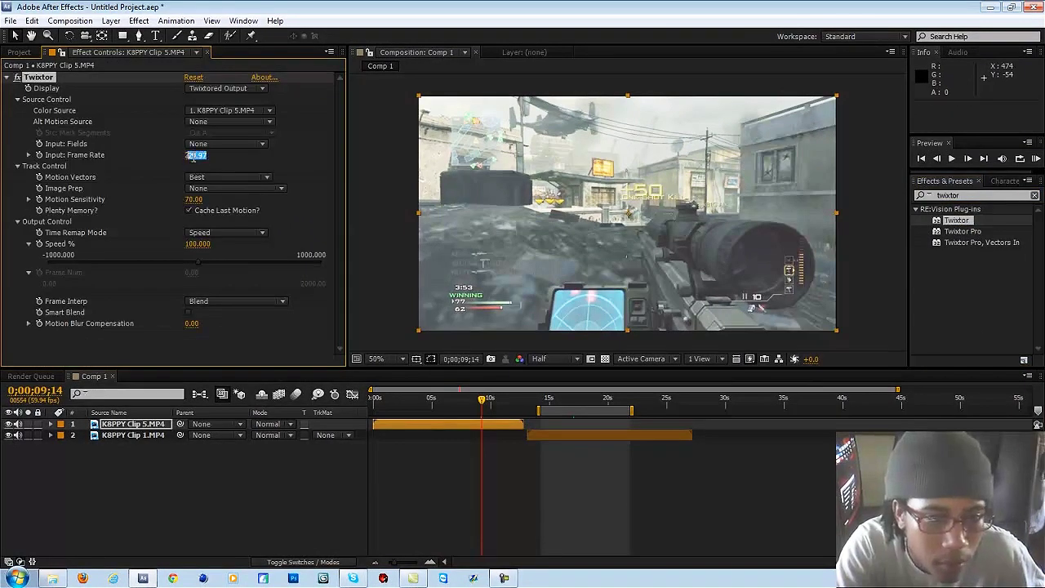
pyautogui.write('59.94')
pyautogui.press('Return')
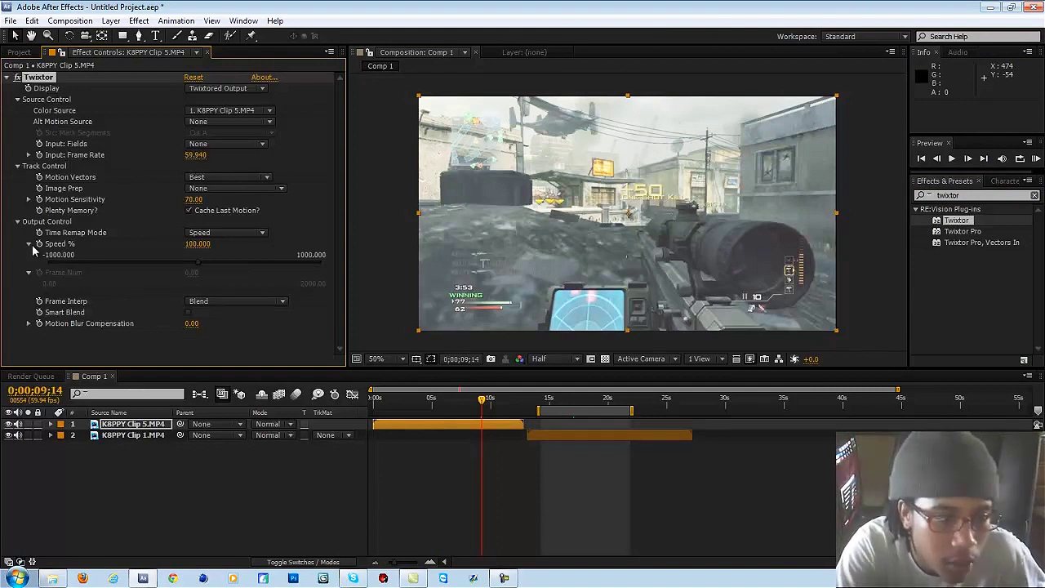
# Keyframe Twixtor's Speed % at 2 near 9 seconds
pyautogui.press('u')
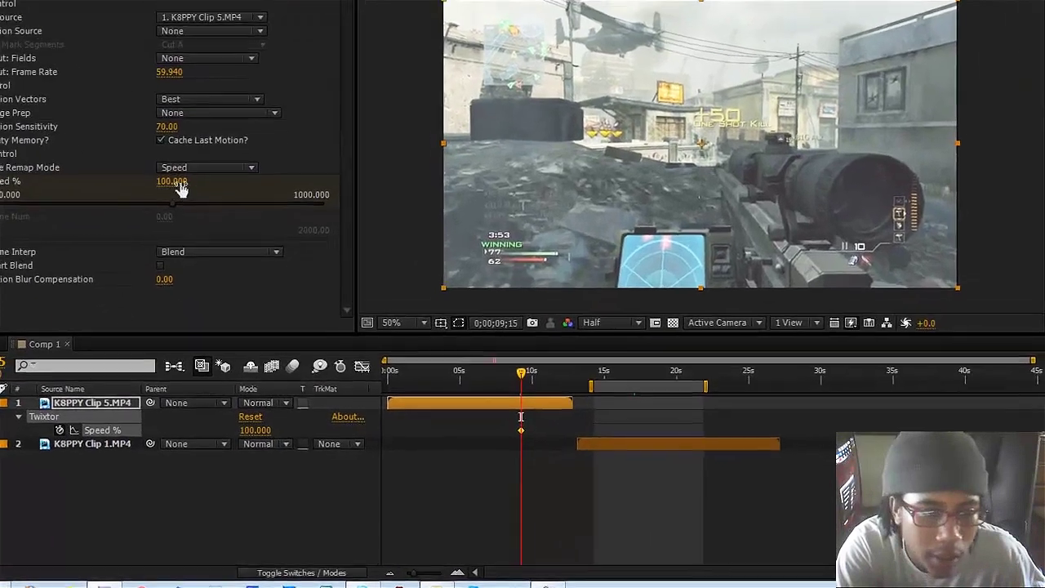
pyautogui.click(197, 243)
pyautogui.write('2')
pyautogui.press('Return')
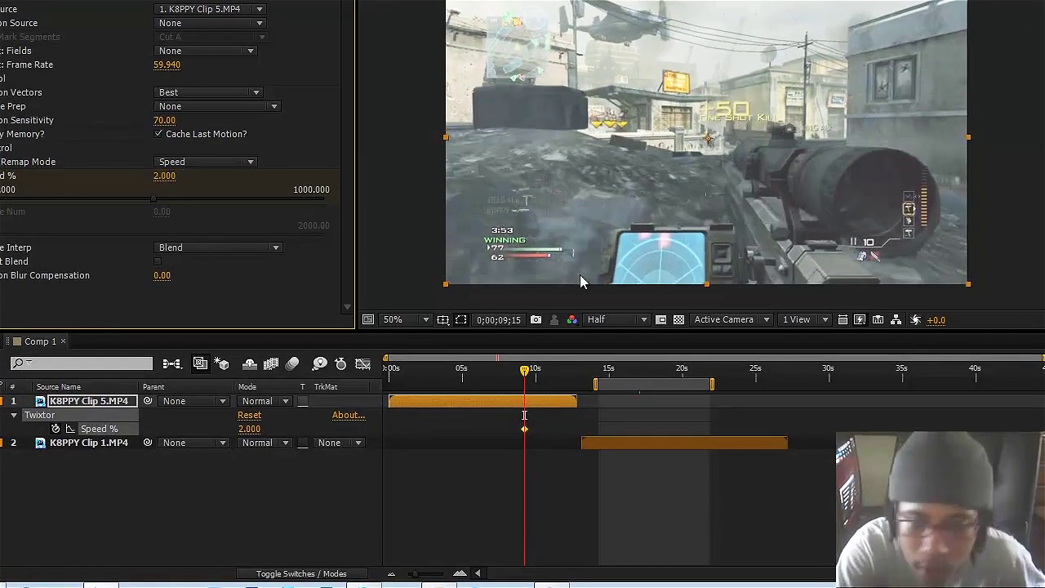
# Set Clip 1's Twixtor to Input Fields None, 59.94 input frame rate and Image Prep None
pyautogui.click(631, 446)
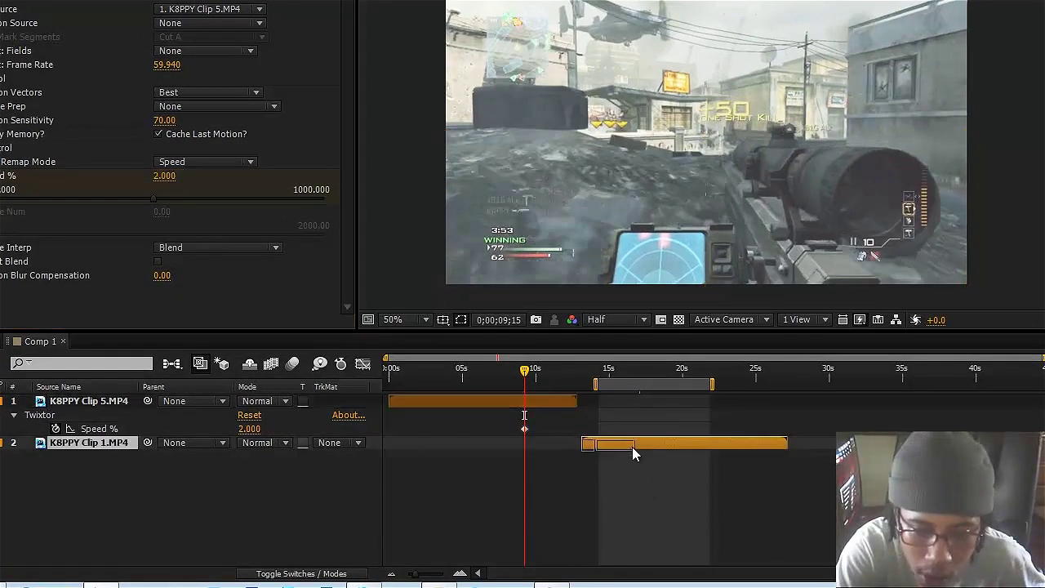
pyautogui.click(173, 52)
pyautogui.click(164, 65)
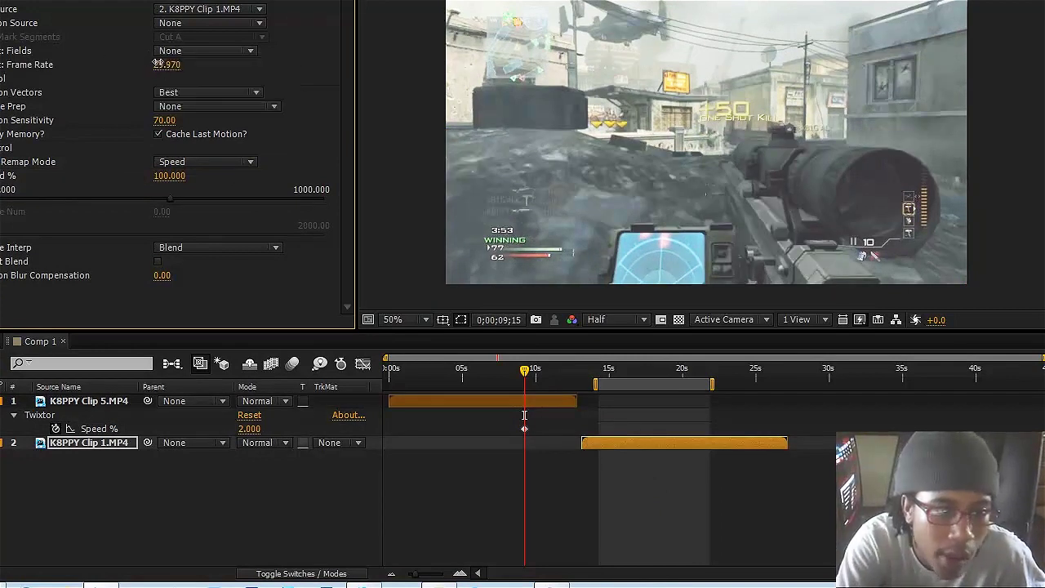
pyautogui.click(163, 66)
pyautogui.write('59.94')
pyautogui.press('Return')
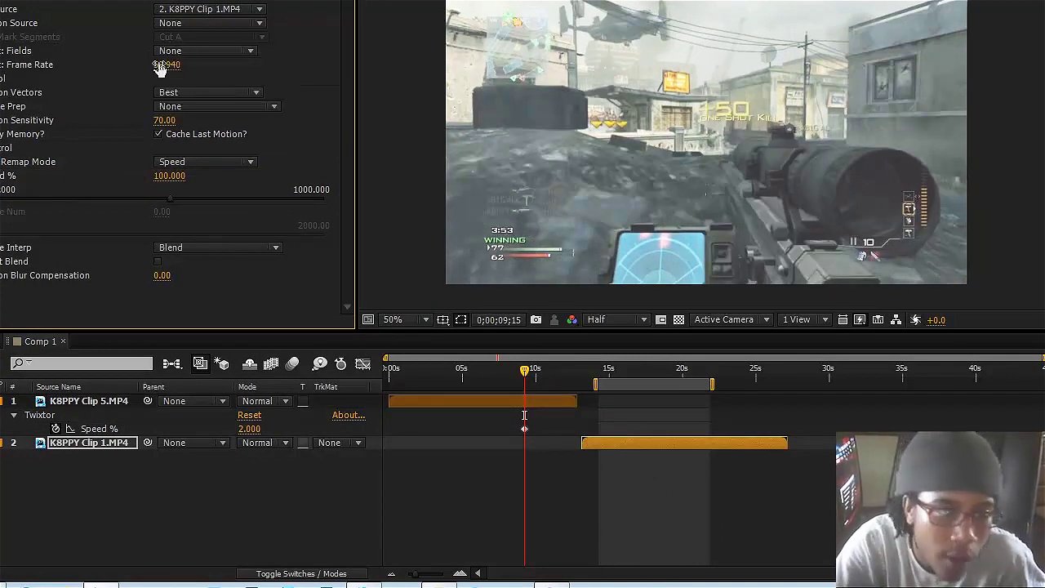
pyautogui.click(207, 107)
pyautogui.click(175, 122)
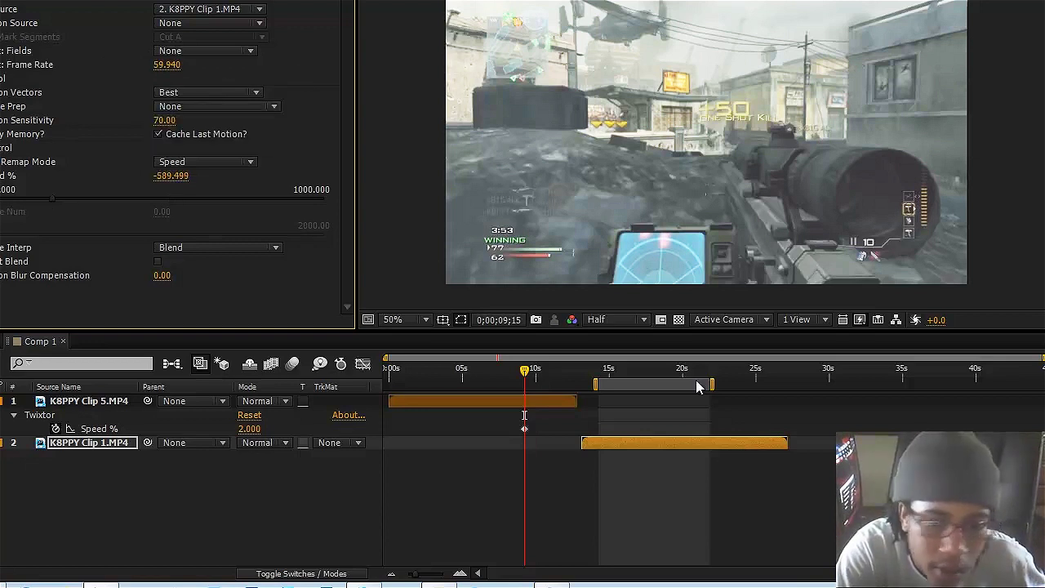
# Set Clip 1's Twixtor Speed % to 100 around 17;11, then scrub back near 16 seconds
pyautogui.click(600, 369)
pyautogui.moveTo(602, 374)
pyautogui.mouseDown()
pyautogui.moveTo(615, 373)
pyautogui.moveTo(602, 369)
pyautogui.mouseUp()
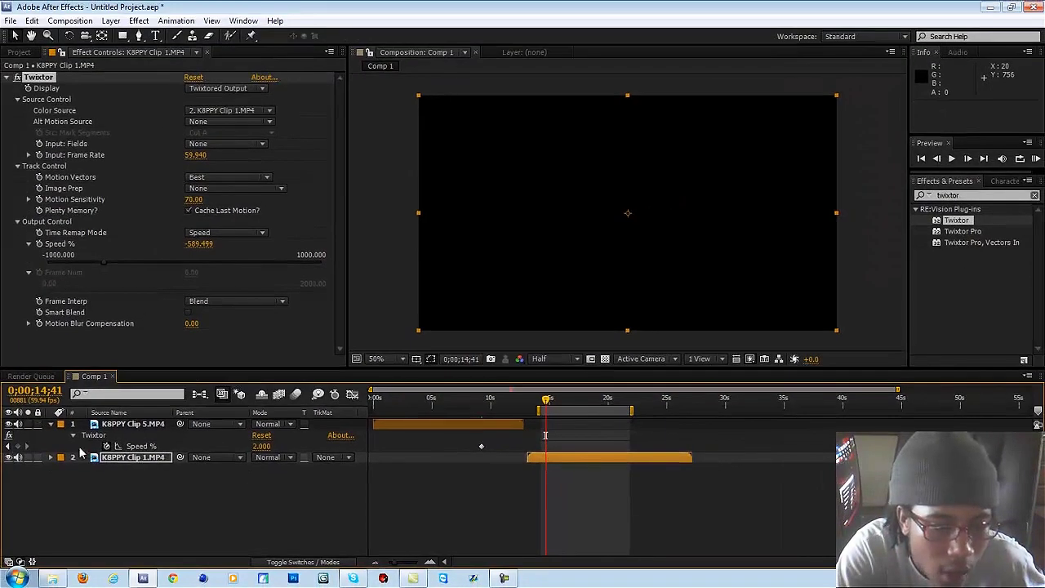
pyautogui.click(129, 457)
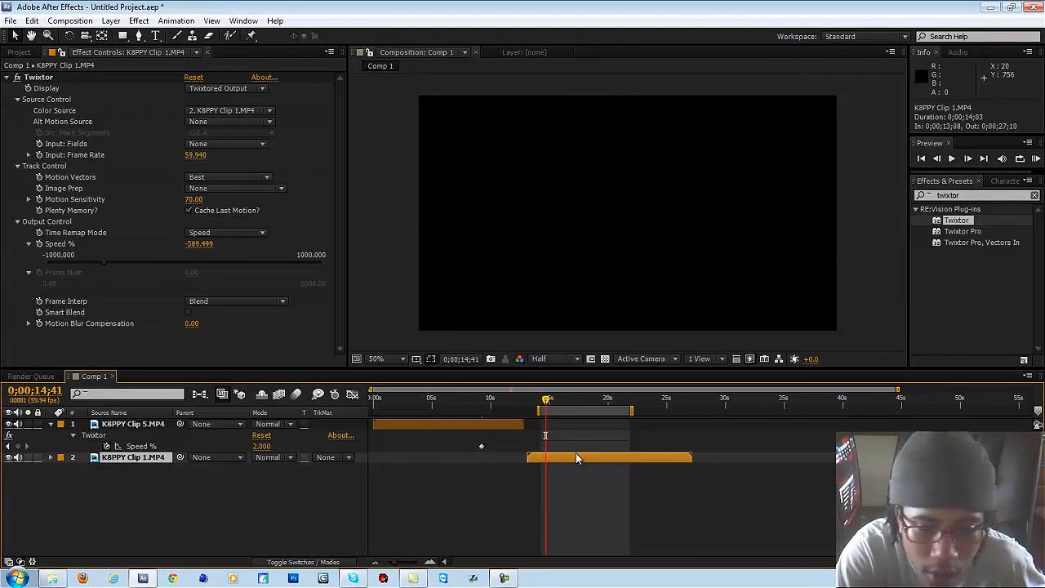
pyautogui.moveTo(564, 400); pyautogui.dragTo(576, 408)
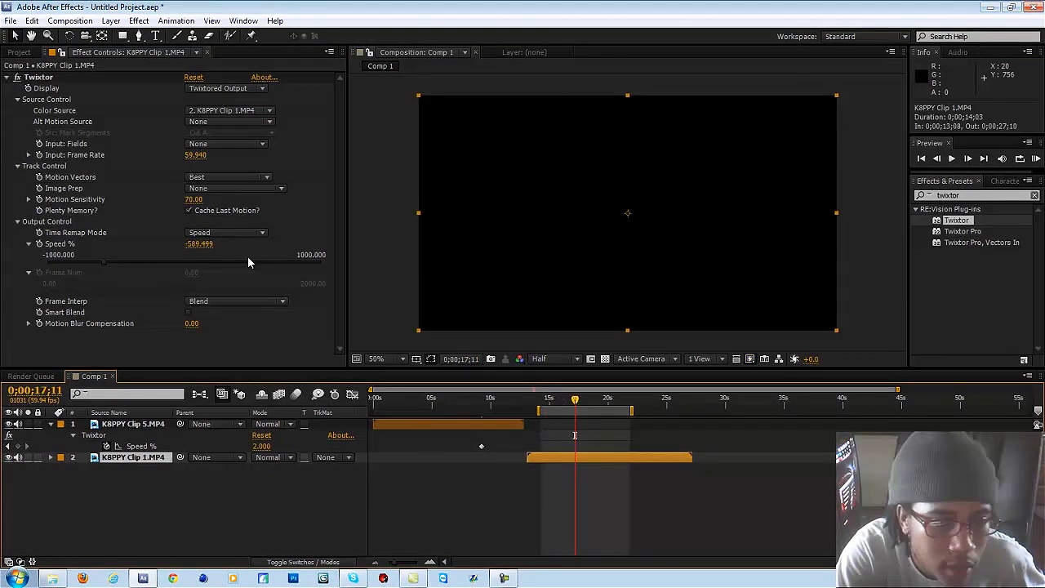
pyautogui.click(200, 245)
pyautogui.write('100')
pyautogui.press('Return')
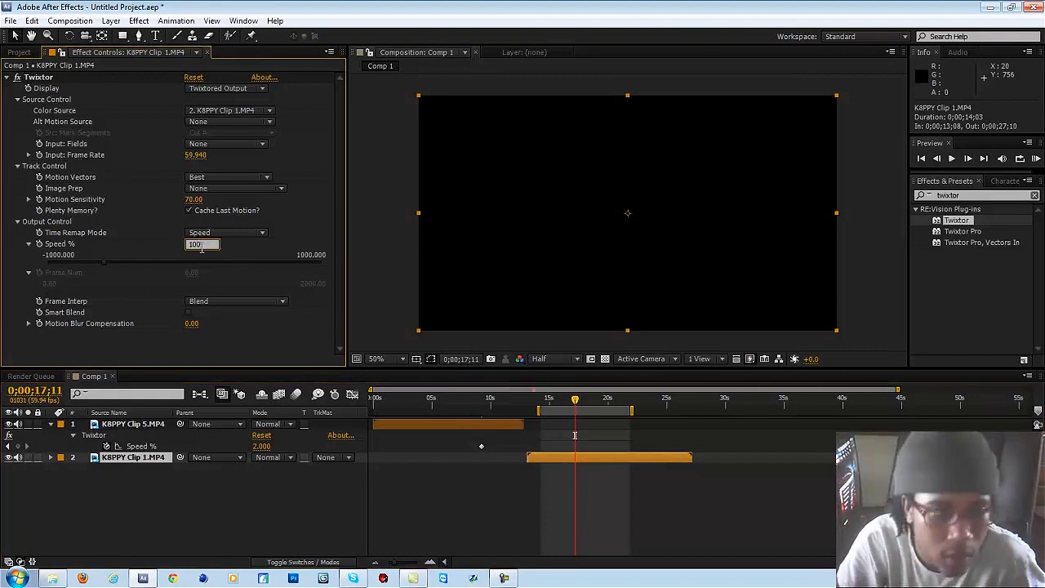
pyautogui.moveTo(561, 404)
pyautogui.mouseDown()
pyautogui.moveTo(543, 403)
pyautogui.moveTo(556, 403)
pyautogui.mouseUp()
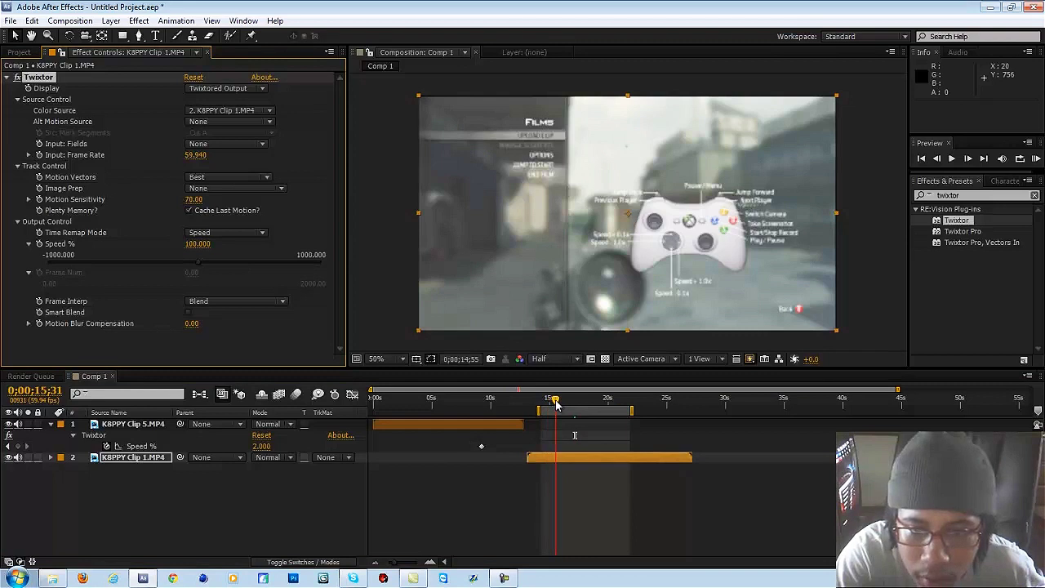
pyautogui.moveTo(556, 403); pyautogui.dragTo(564, 402)
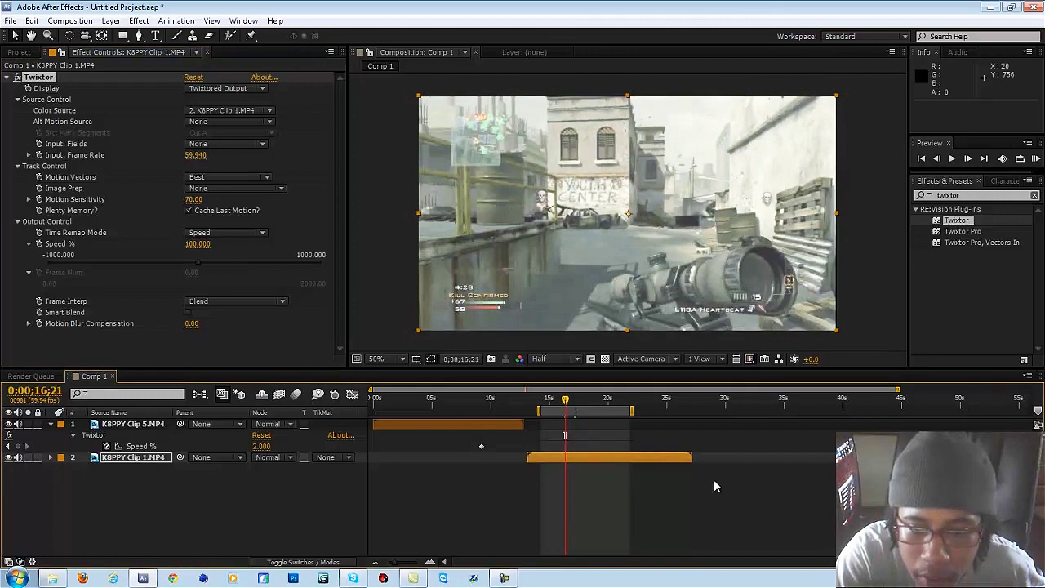
# Keyframe Clip 1's Speed % at 100, then 2 one frame later
pyautogui.click(39, 243)
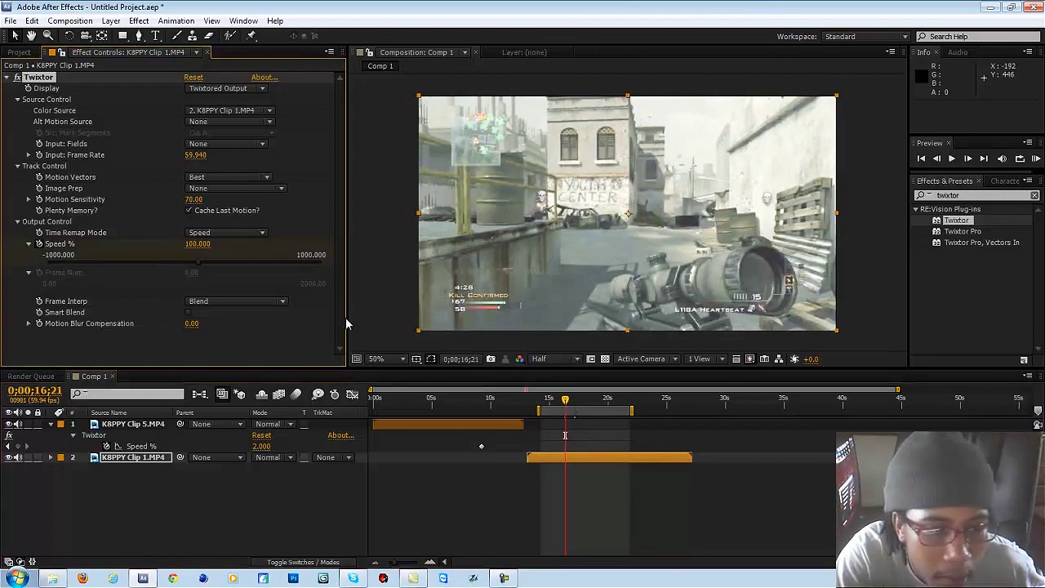
pyautogui.click(967, 159)
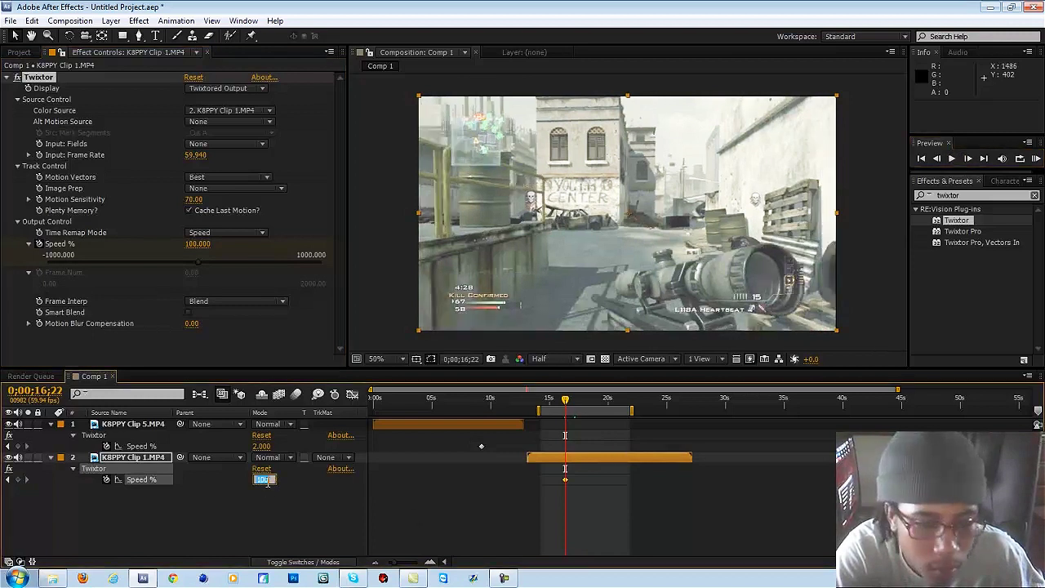
pyautogui.click(263, 479)
pyautogui.write('2')
pyautogui.press('Return')
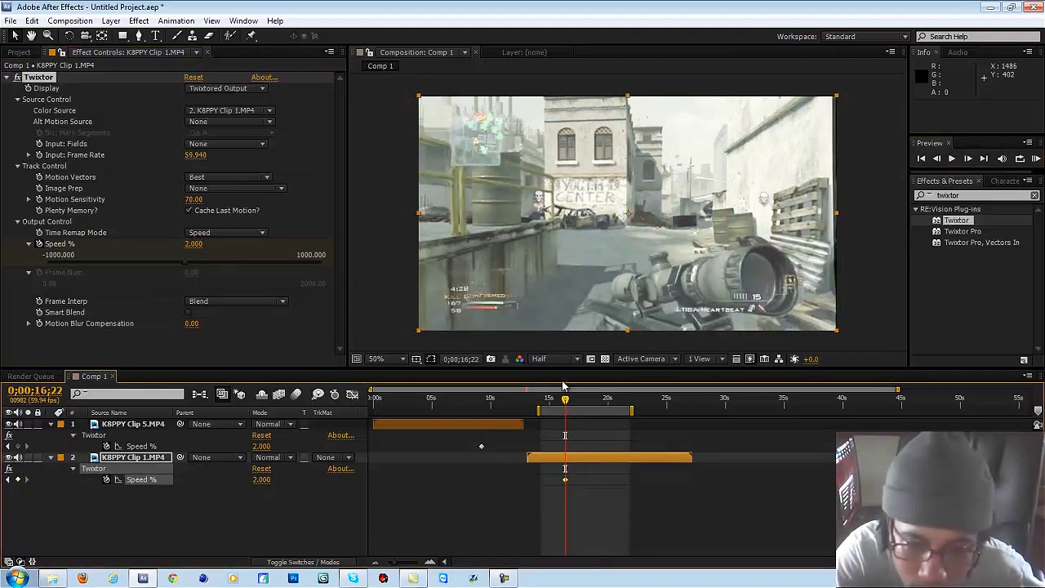
pyautogui.moveTo(565, 403)
pyautogui.mouseDown()
pyautogui.moveTo(603, 403)
pyautogui.moveTo(563, 408)
pyautogui.mouseUp()
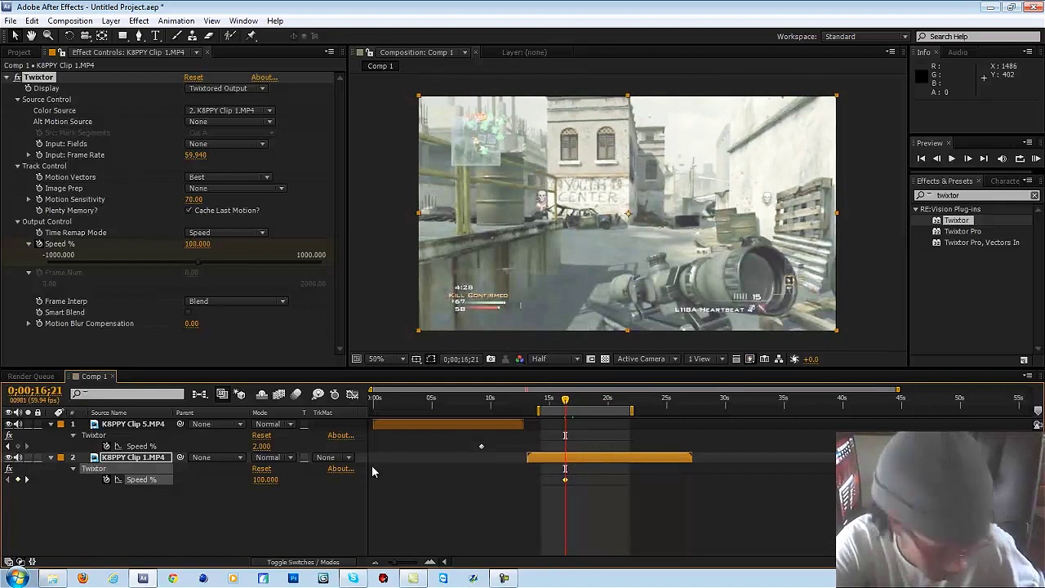
# Trim Clip 1 at the current frame, move it to start at 0;00;12;48, and collapse both layers
pyautogui.hotkey('alt', '[')
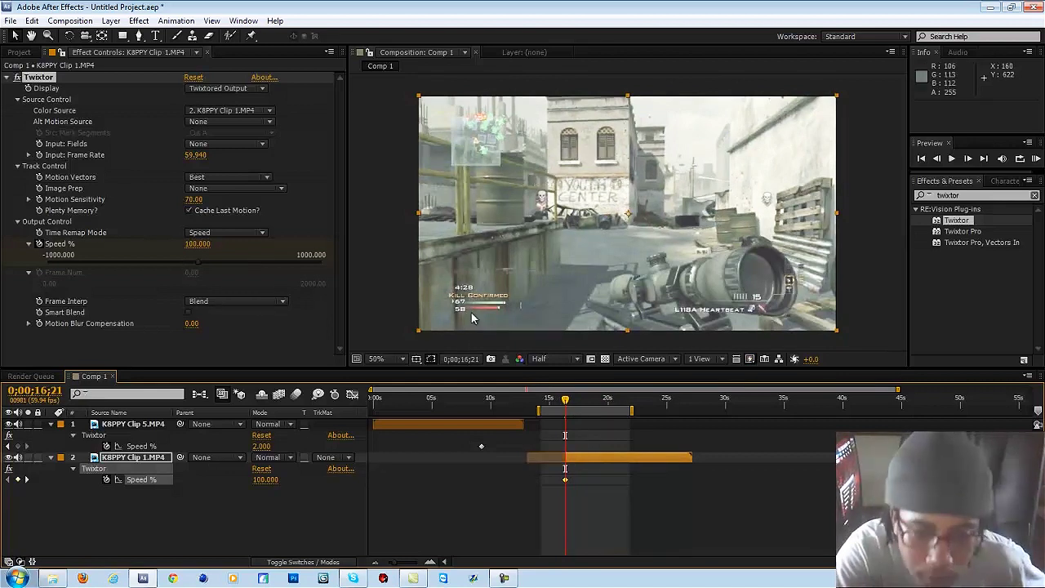
pyautogui.click(522, 399)
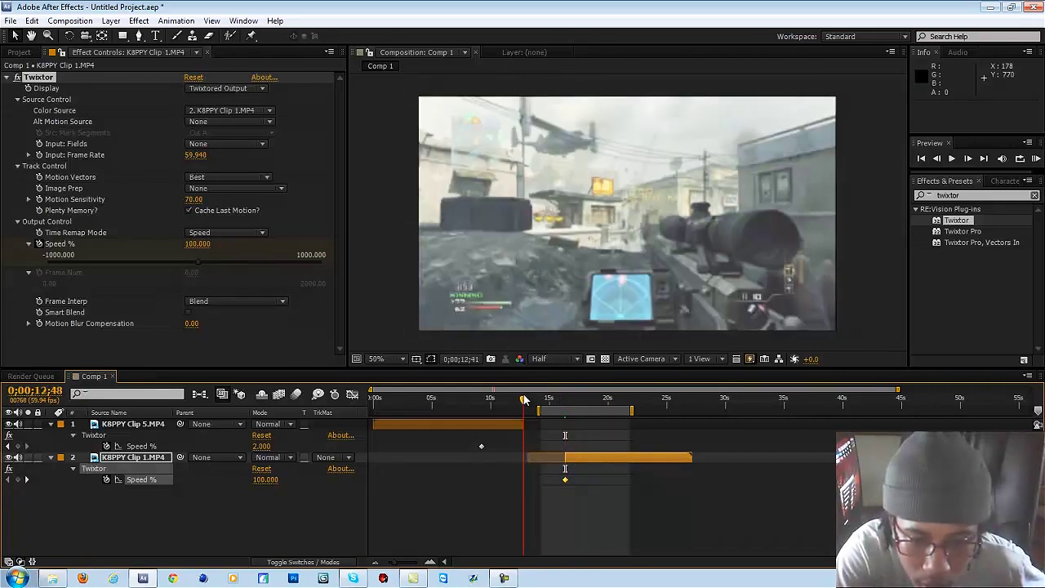
pyautogui.press('[')
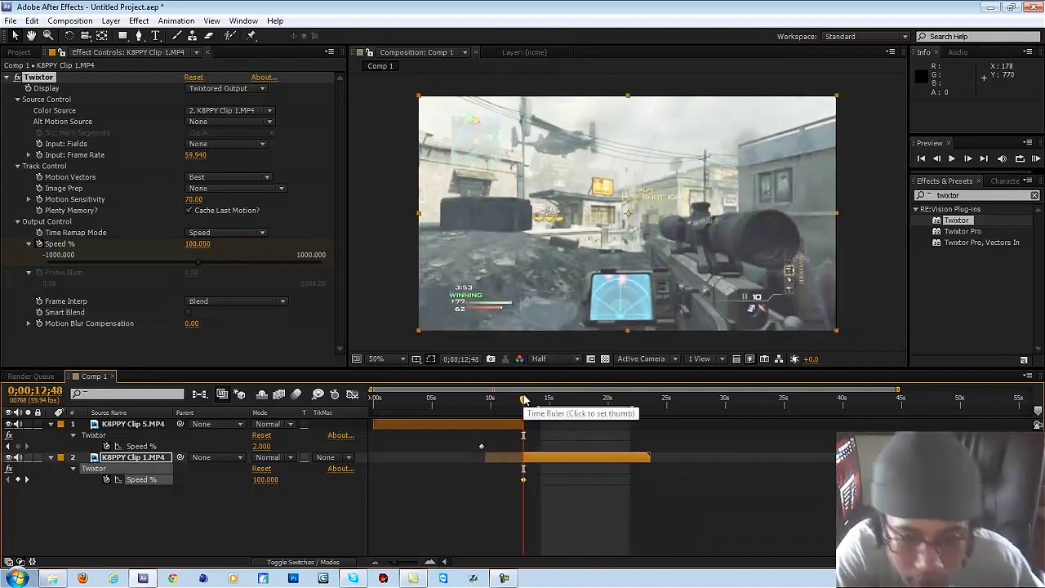
pyautogui.click(51, 424)
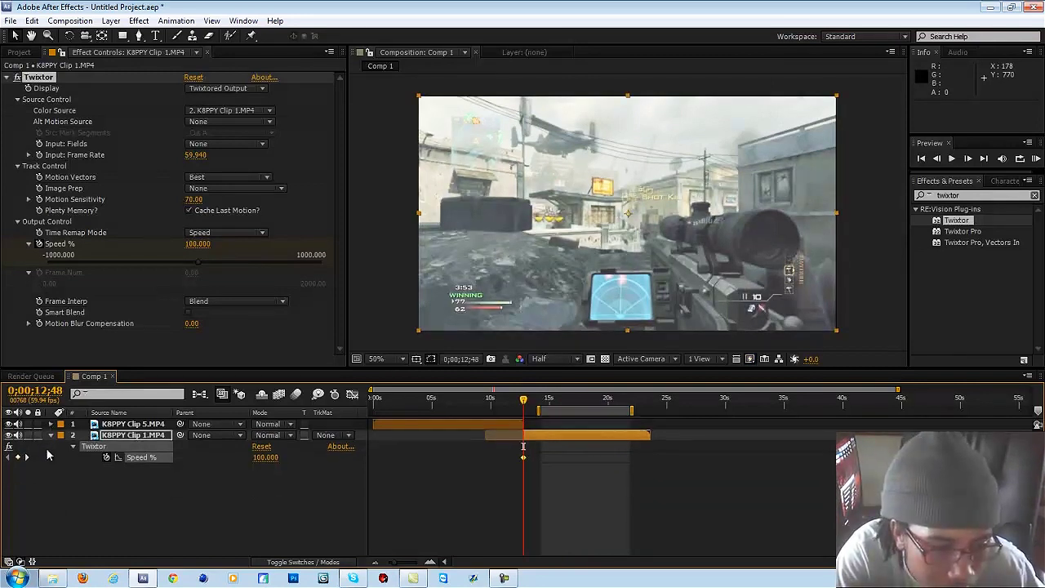
pyautogui.click(50, 438)
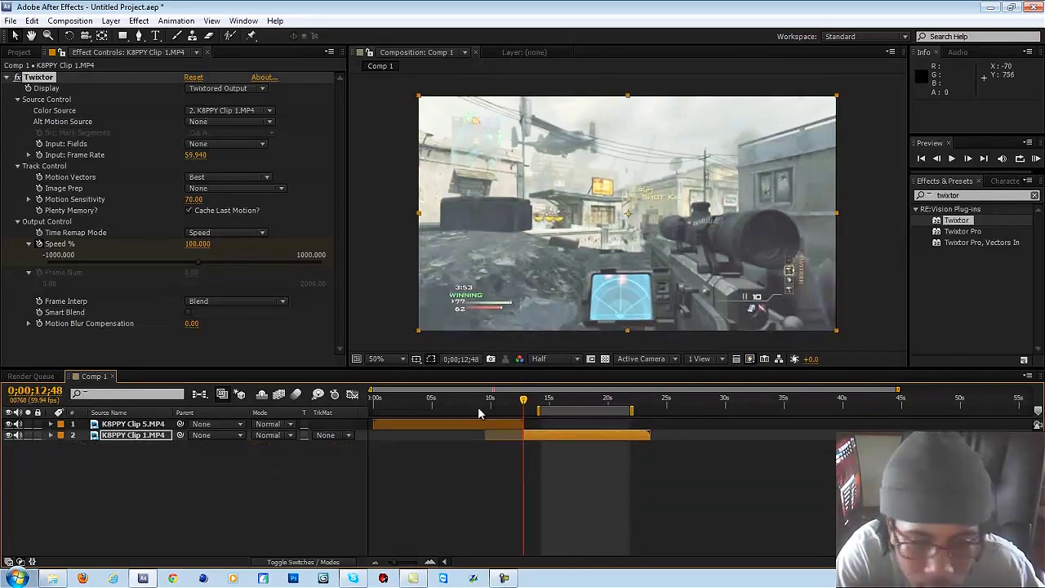
# Add a new adjustment layer to Comp 1 via Layer > New > Adjustment Layer
pyautogui.click(110, 22)
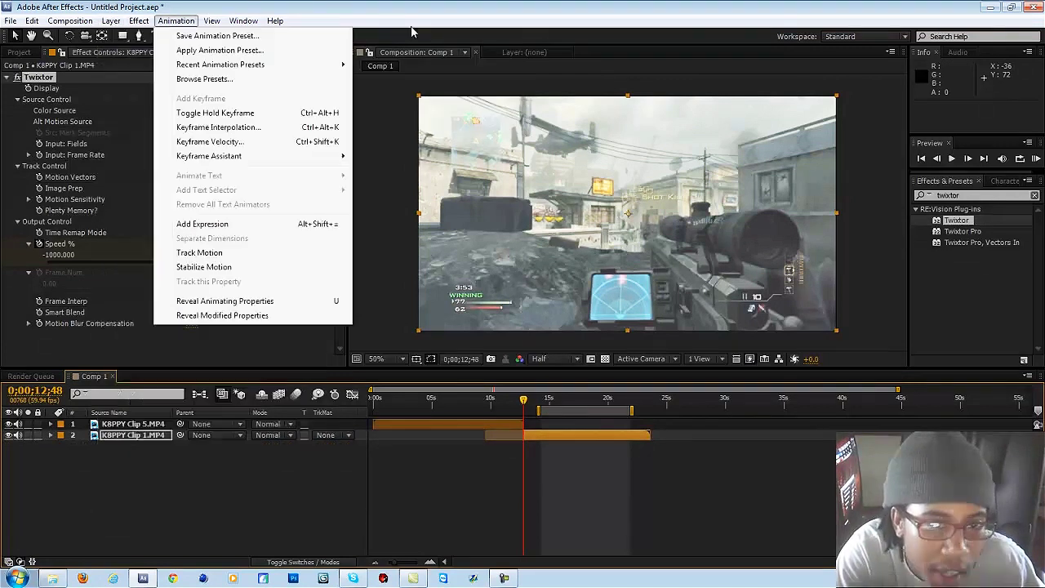
pyautogui.moveTo(96, 24)
pyautogui.moveTo(135, 37)
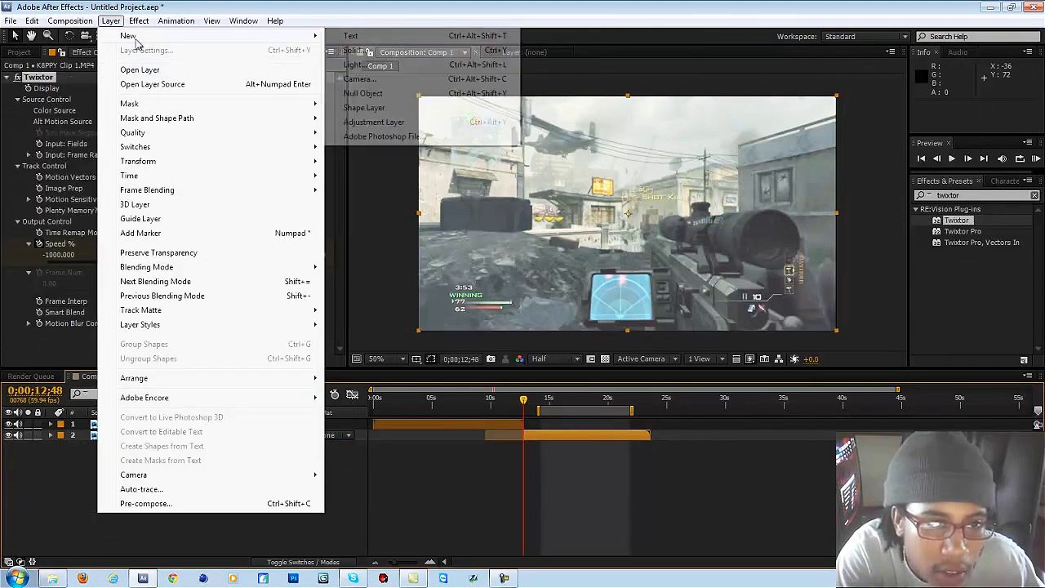
pyautogui.click(373, 122)
# Clear the twixtor search and expand the Animation Presets and Support Files folders
pyautogui.click(965, 196)
pyautogui.click(1034, 196)
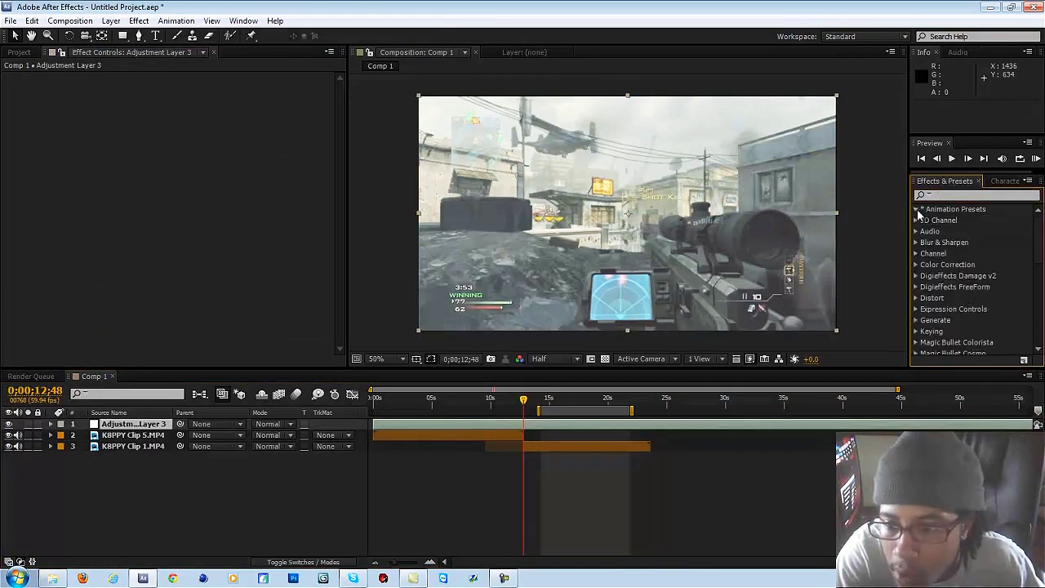
pyautogui.click(916, 209)
pyautogui.click(926, 221)
# Apply the sky user preset to Adjustment Layer 3 and move the time to 0;00;11;14
pyautogui.click(927, 220)
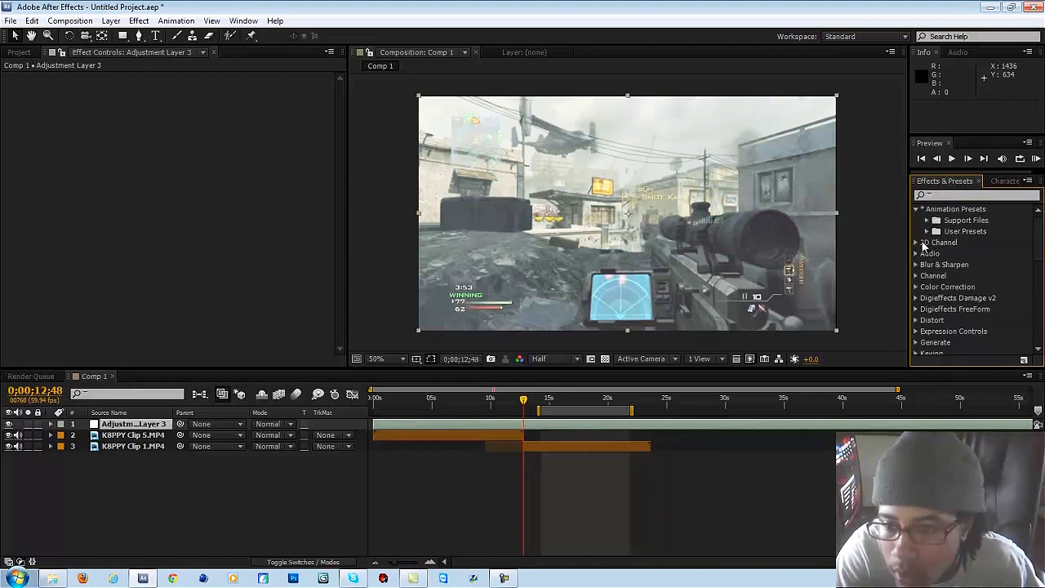
pyautogui.click(926, 232)
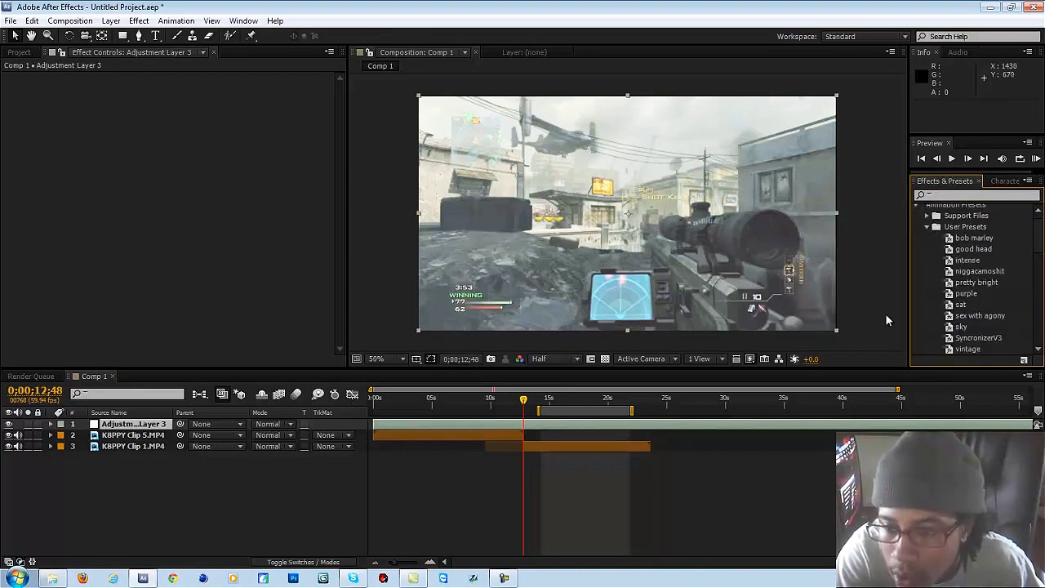
pyautogui.scroll(-1, 983, 343)
pyautogui.moveTo(961, 297); pyautogui.dragTo(594, 424)
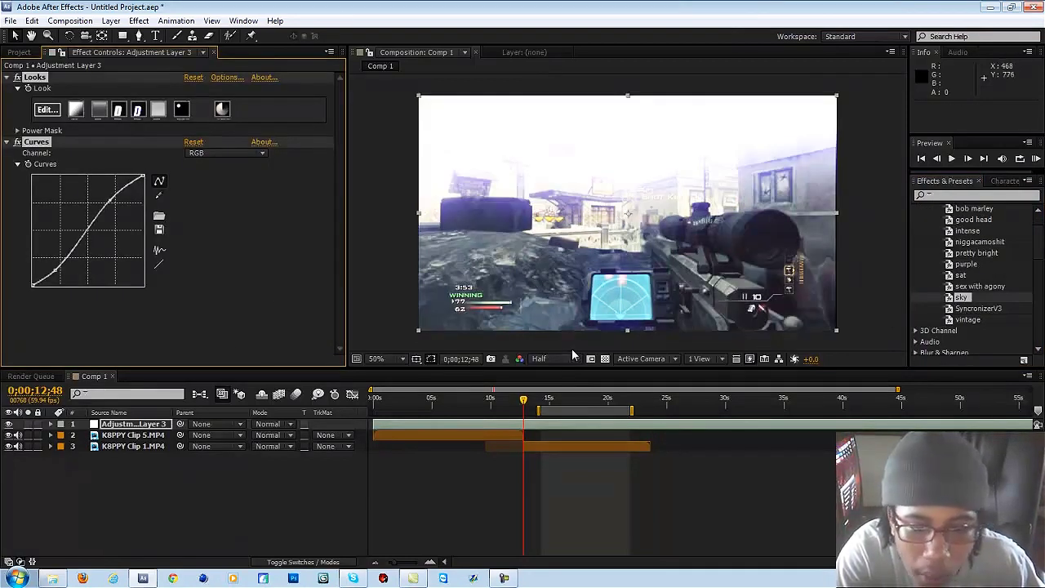
pyautogui.click(473, 578)
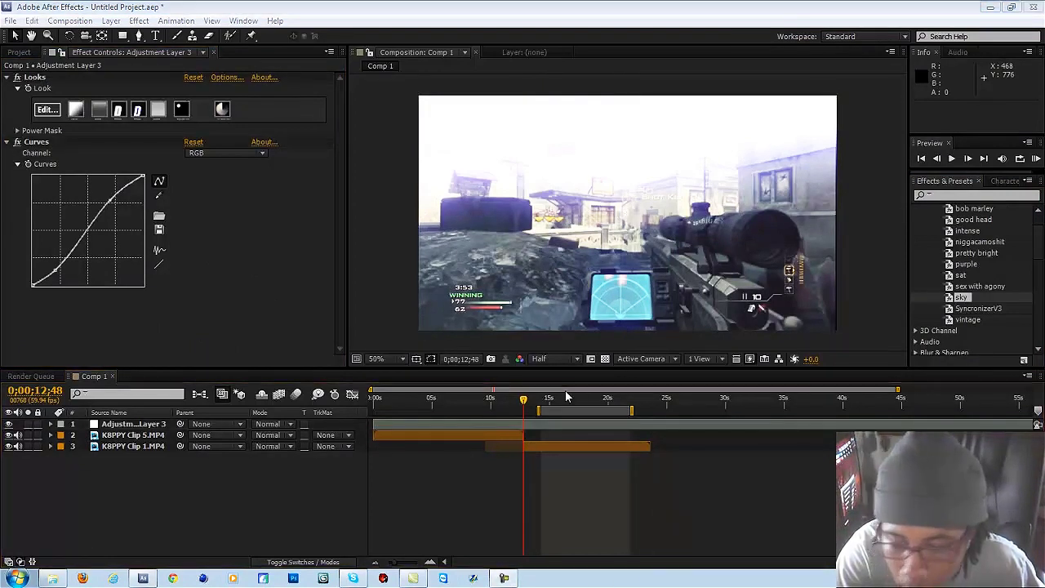
pyautogui.click(506, 400)
# Add a second adjustment layer, Adjustment Layer 4, on top
pyautogui.click(111, 20)
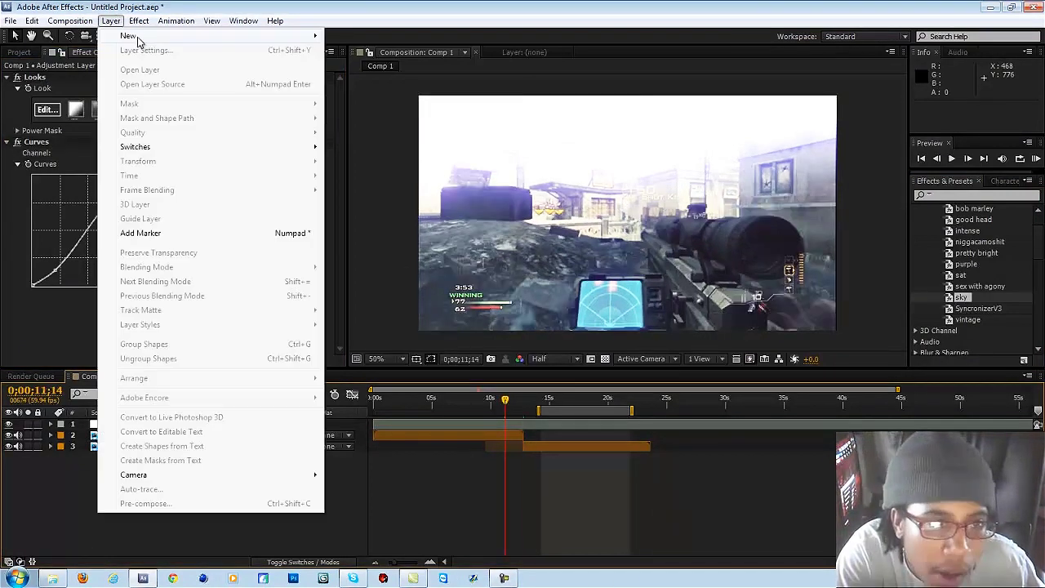
pyautogui.moveTo(135, 36)
pyautogui.click(371, 121)
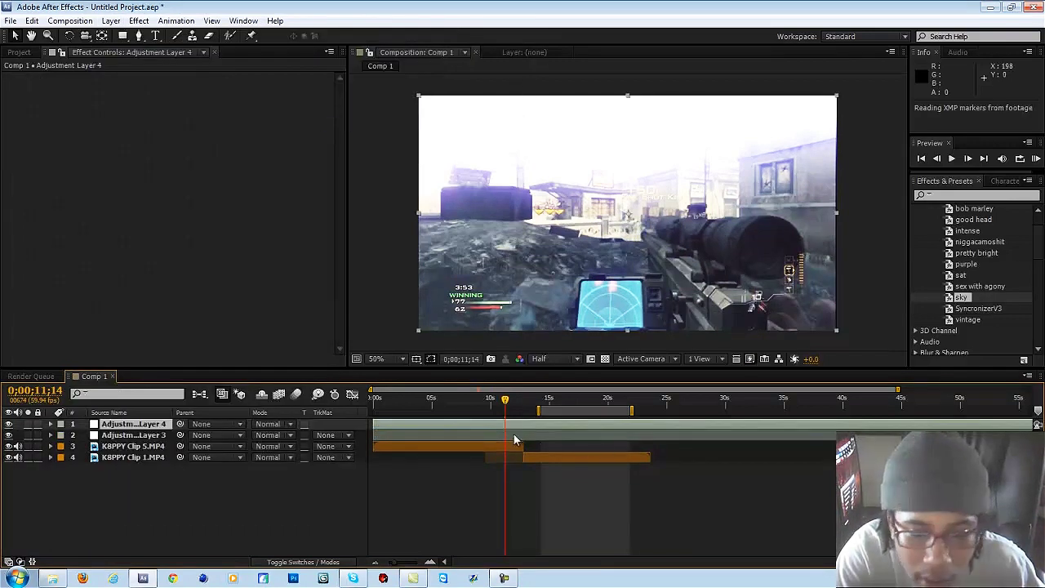
# Apply Simulation > CC Scatterize near 12;44 and set Right Twist to 1x+158°
pyautogui.click(137, 20)
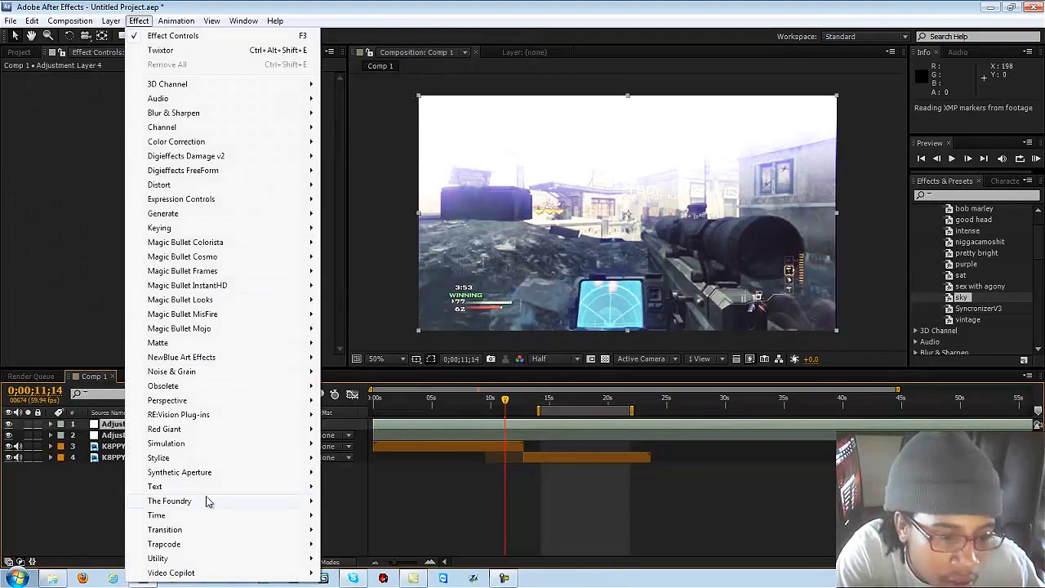
pyautogui.moveTo(194, 447)
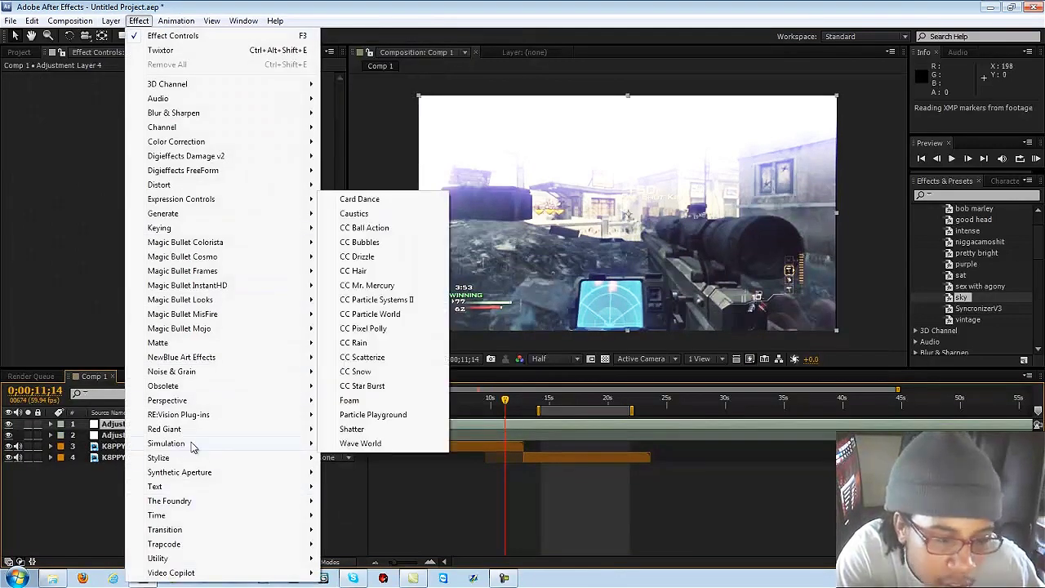
pyautogui.click(362, 356)
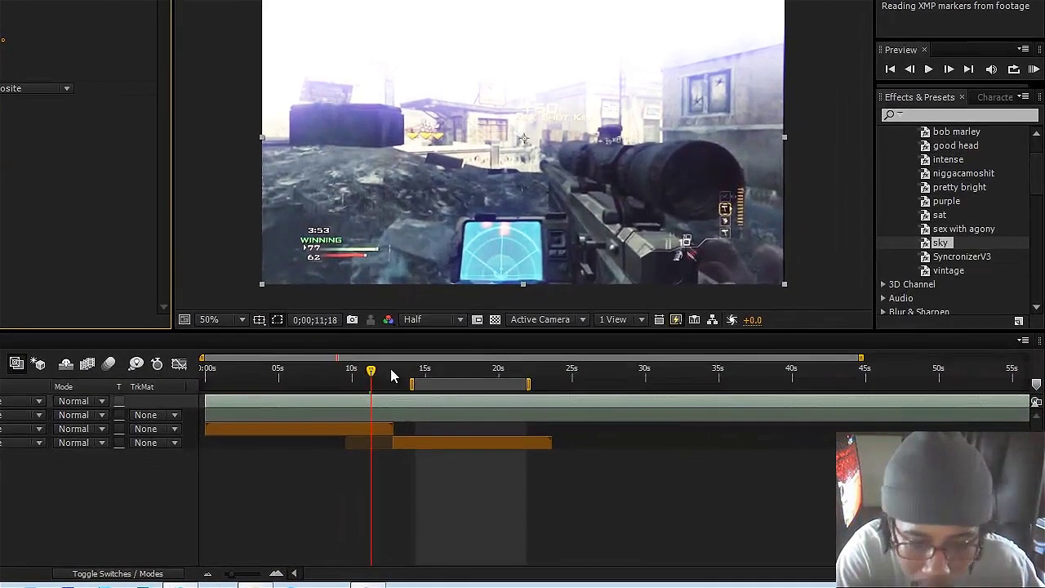
pyautogui.click(524, 398)
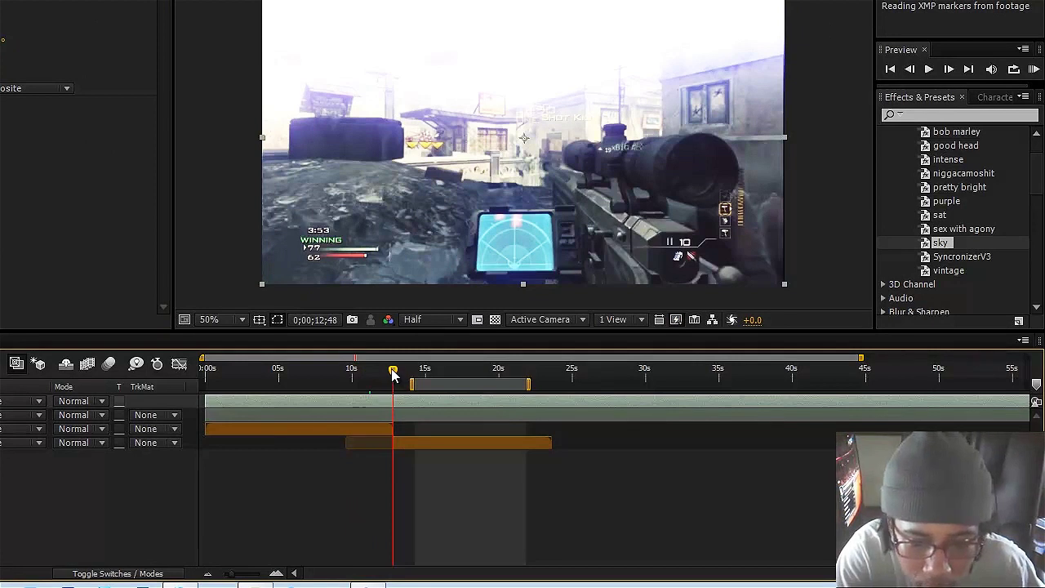
pyautogui.moveTo(392, 374); pyautogui.dragTo(392, 374)
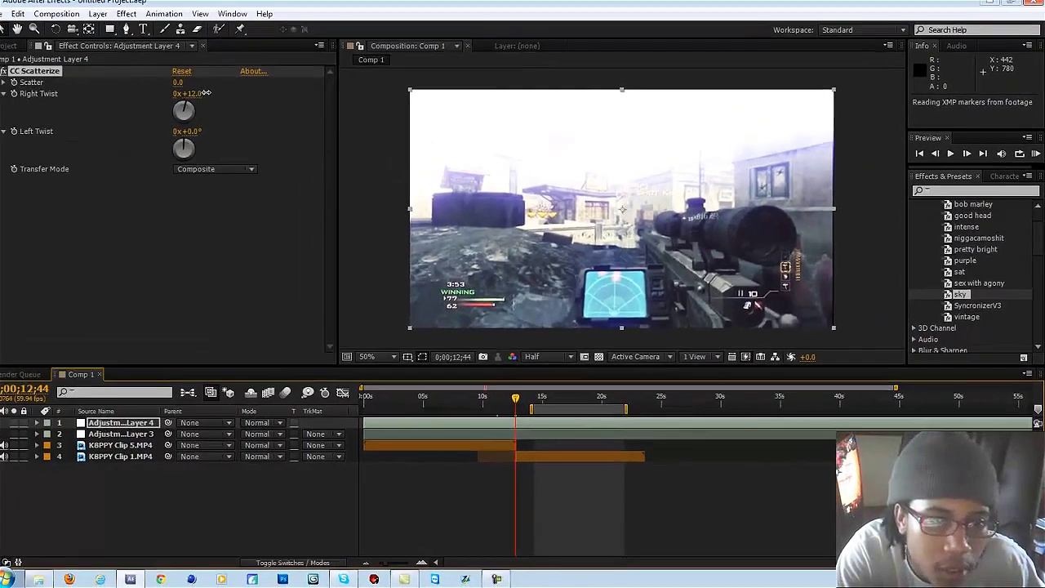
pyautogui.moveTo(202, 99); pyautogui.dragTo(641, 206)
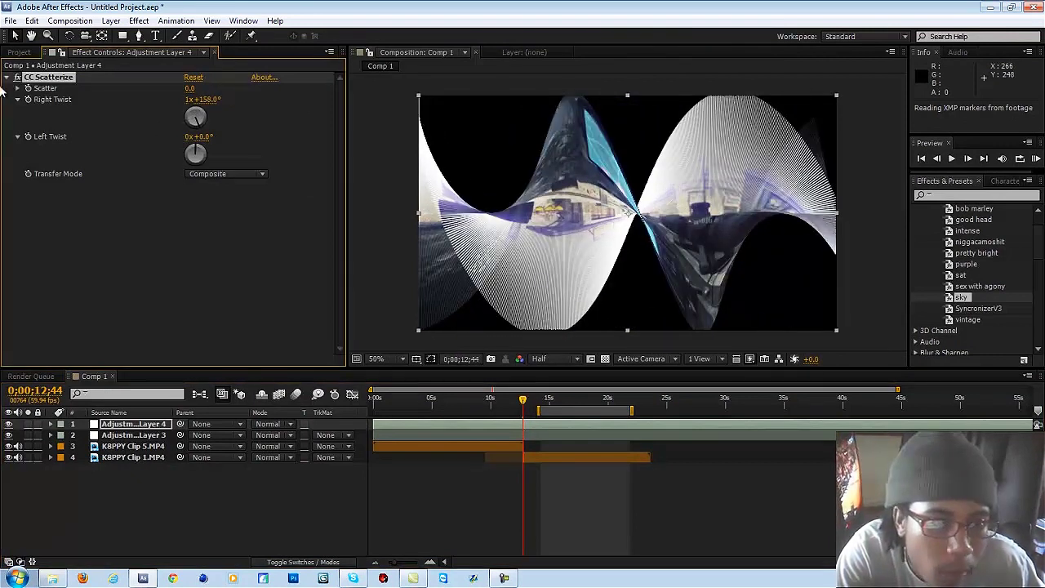
# Set CC Scatterize's Scatter to 5 and drag Left Twist to a negative angle
pyautogui.click(189, 89)
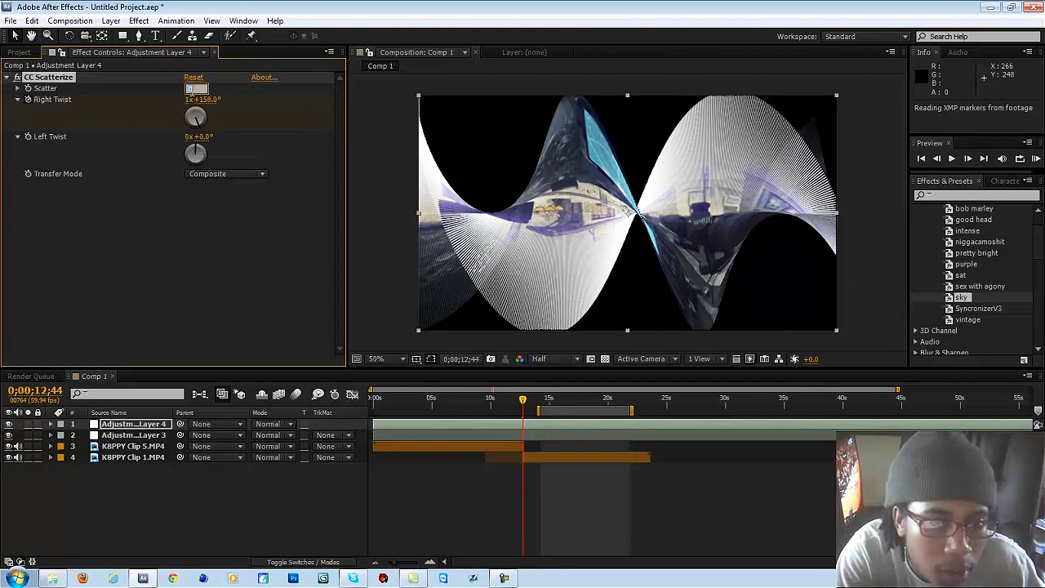
pyautogui.write('5')
pyautogui.press('Return')
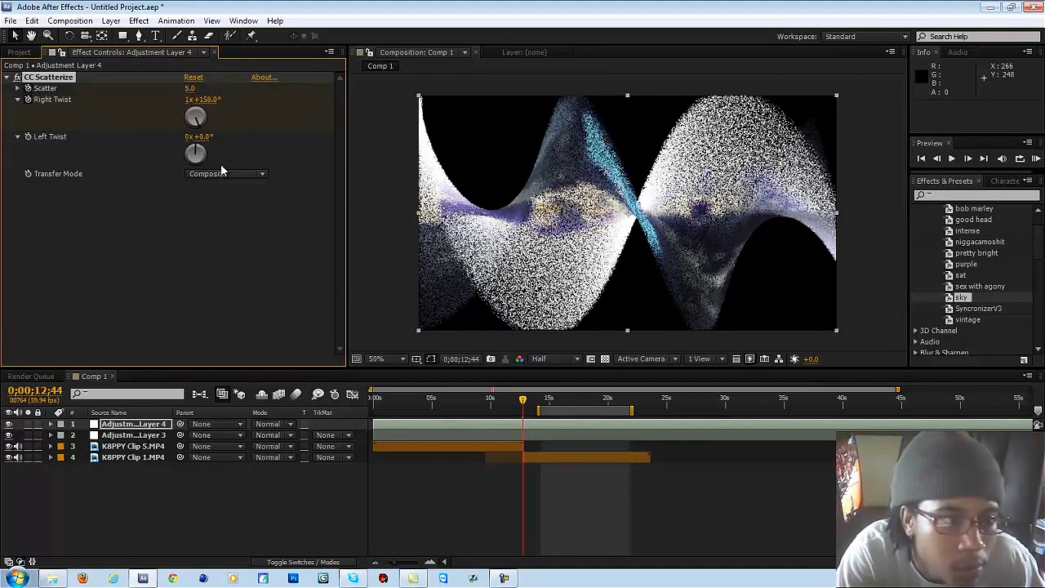
pyautogui.moveTo(174, 138); pyautogui.dragTo(65, 160)
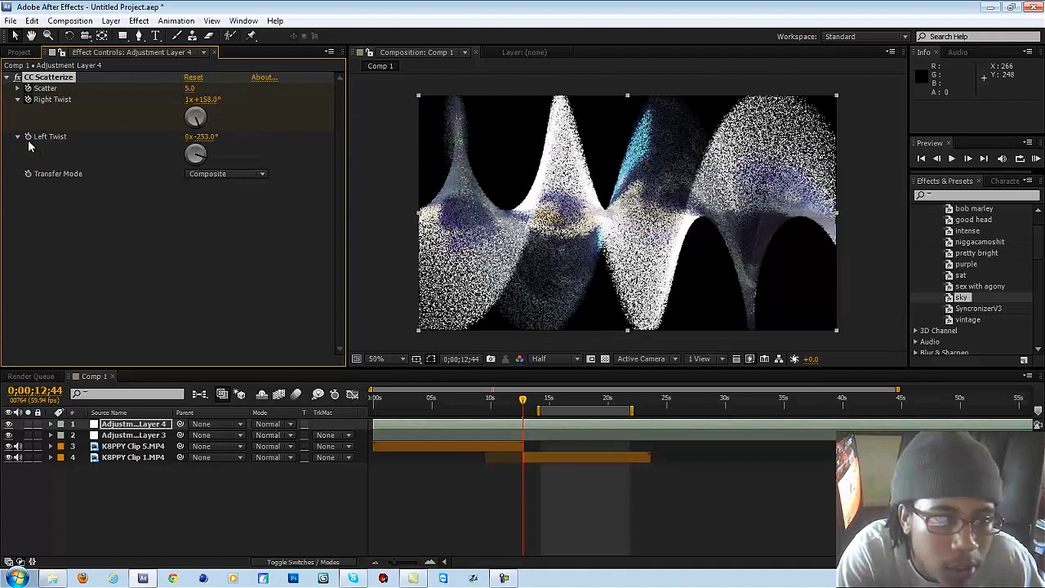
# Reveal the keyframed Scatterize properties and step forward to 0;00;13;14
pyautogui.press('u')
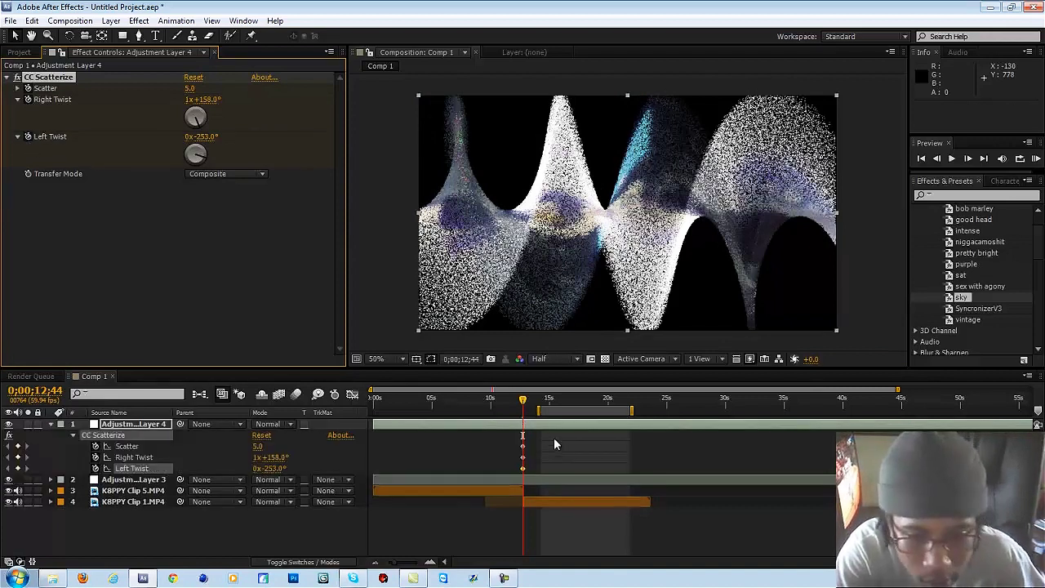
pyautogui.hotkey('shift', 'pagedown')
pyautogui.hotkey('shift', 'pagedown')
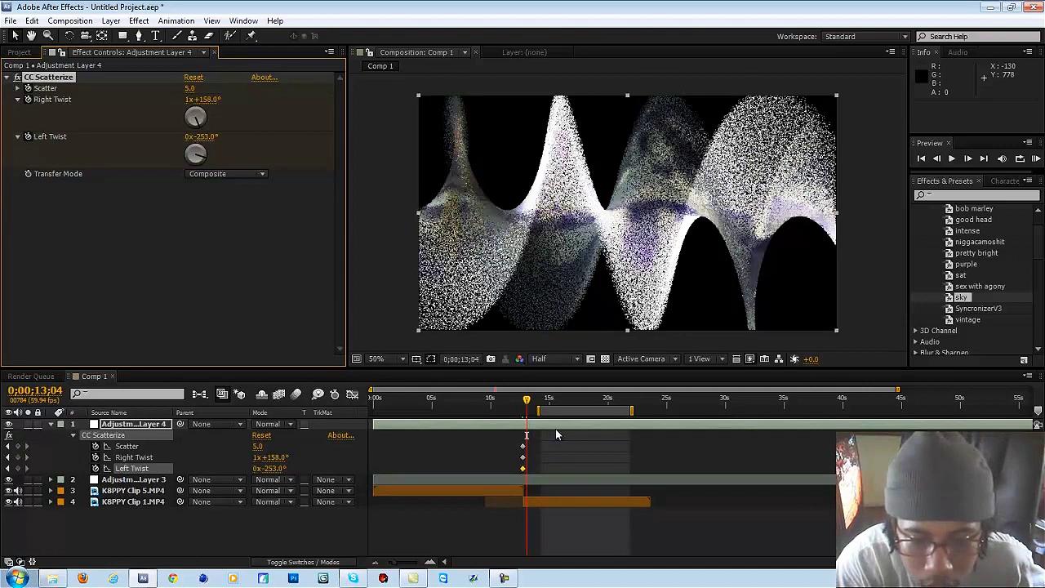
pyautogui.hotkey('shift', 'pagedown')
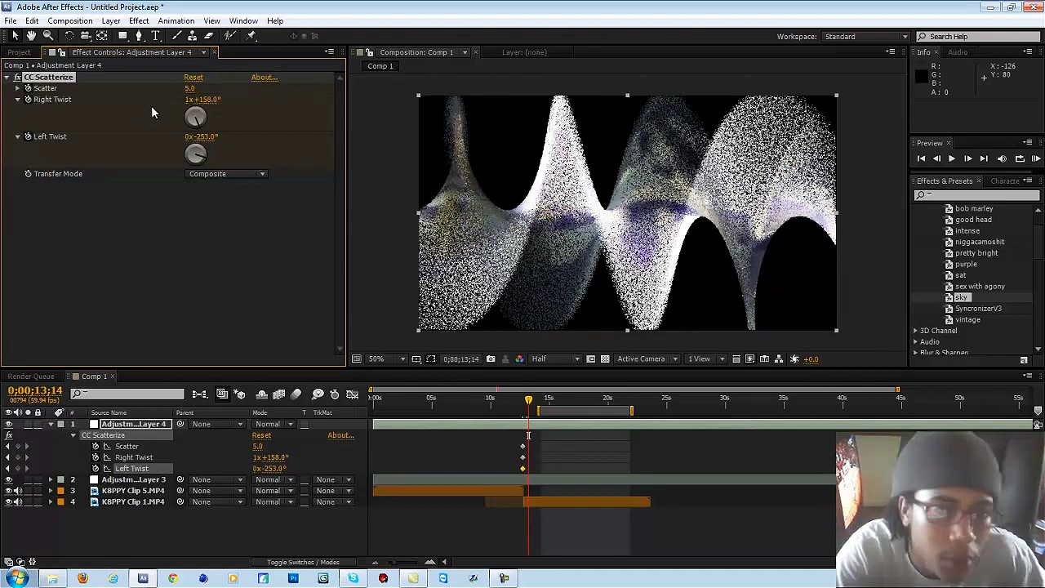
# Zero Scatter, Right Twist and Left Twist at 13;14, then jump back to 12;44
pyautogui.click(190, 88)
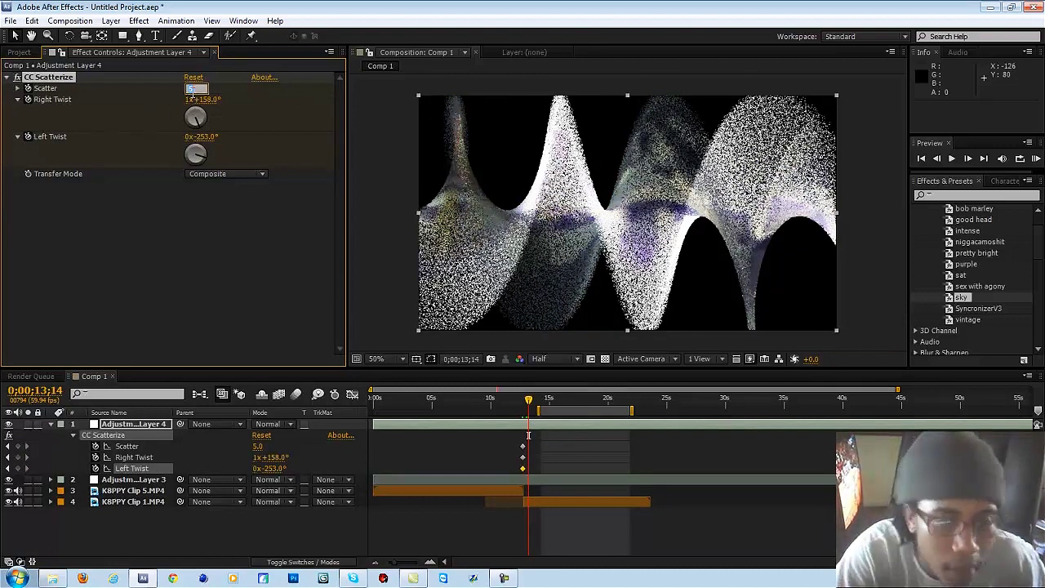
pyautogui.write('0')
pyautogui.press('Return')
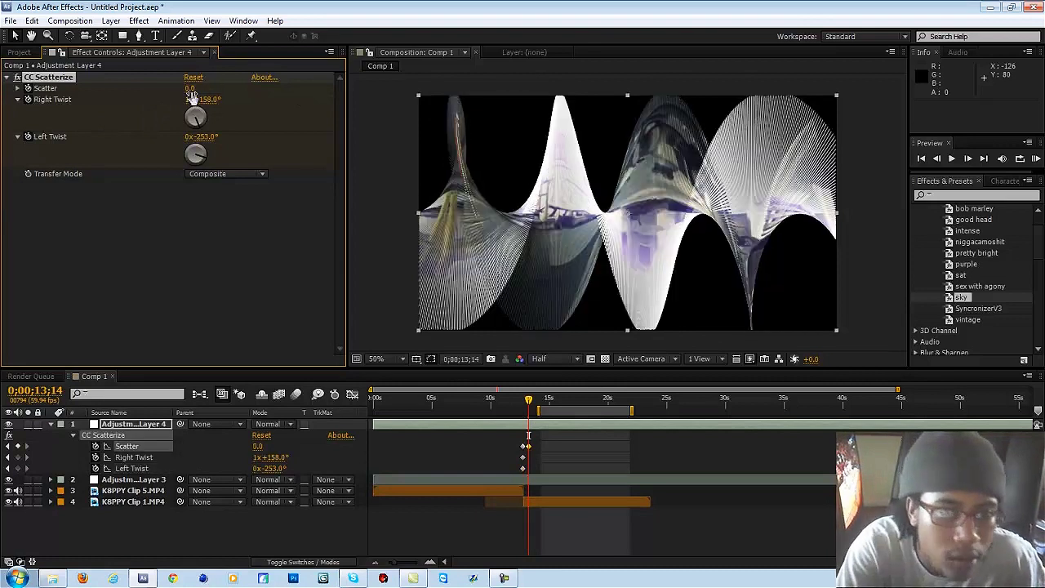
pyautogui.click(204, 99)
pyautogui.write('0')
pyautogui.press('Return')
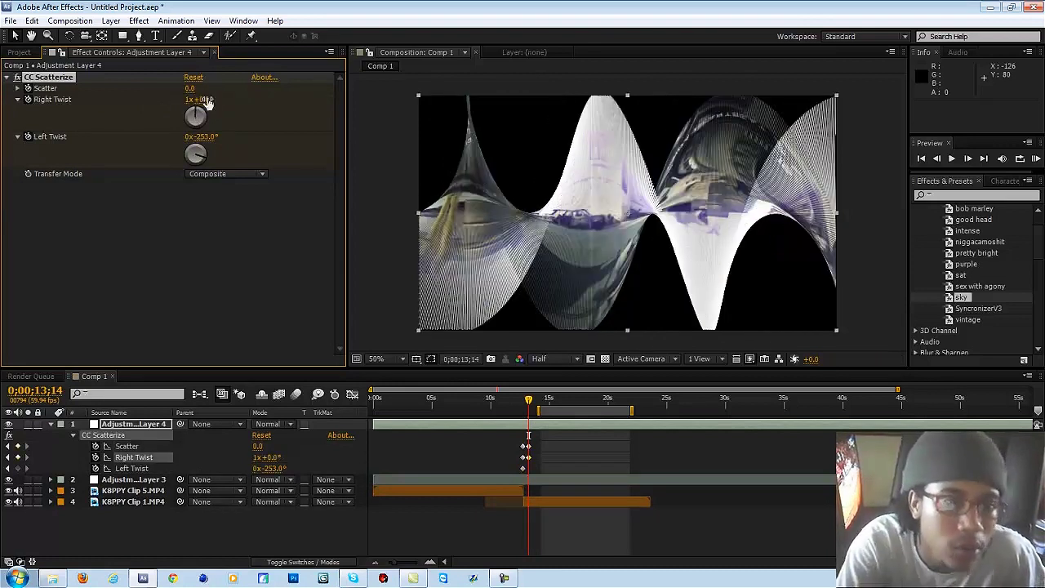
pyautogui.click(194, 99)
pyautogui.write('0')
pyautogui.press('Return')
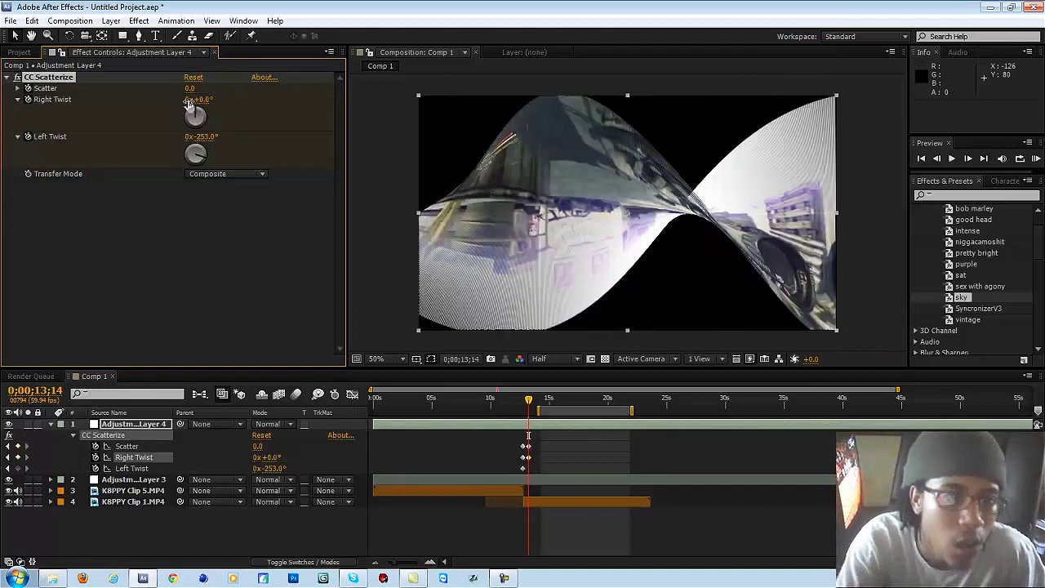
pyautogui.click(204, 136)
pyautogui.write('0')
pyautogui.press('Return')
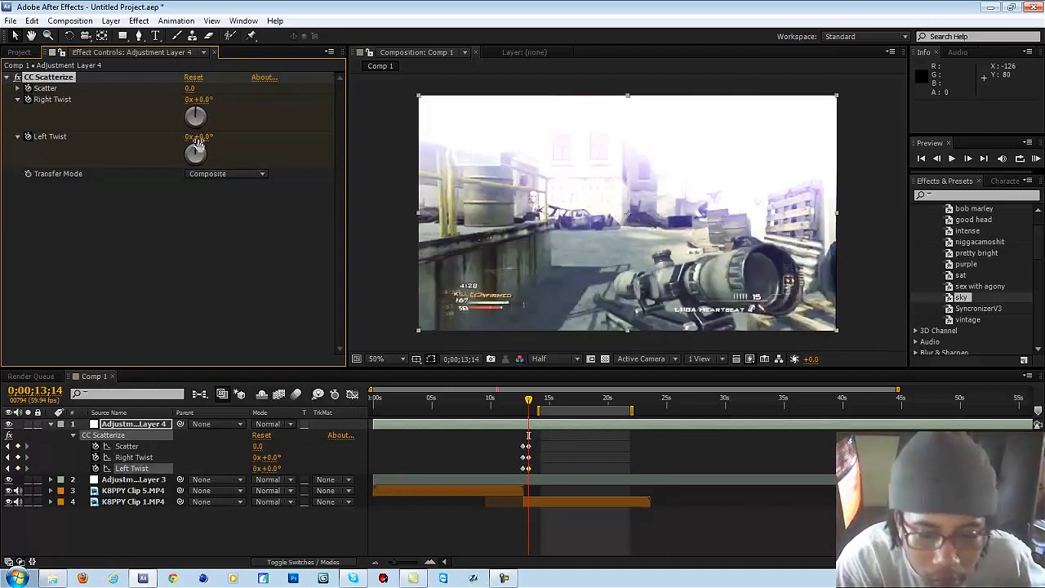
pyautogui.hotkey('shift', 'pageup')
pyautogui.hotkey('shift', 'pageup')
pyautogui.hotkey('shift', 'pageup')
pyautogui.hotkey('shift', 'pageup')
pyautogui.hotkey('shift', 'pageup')
pyautogui.hotkey('shift', 'pageup')
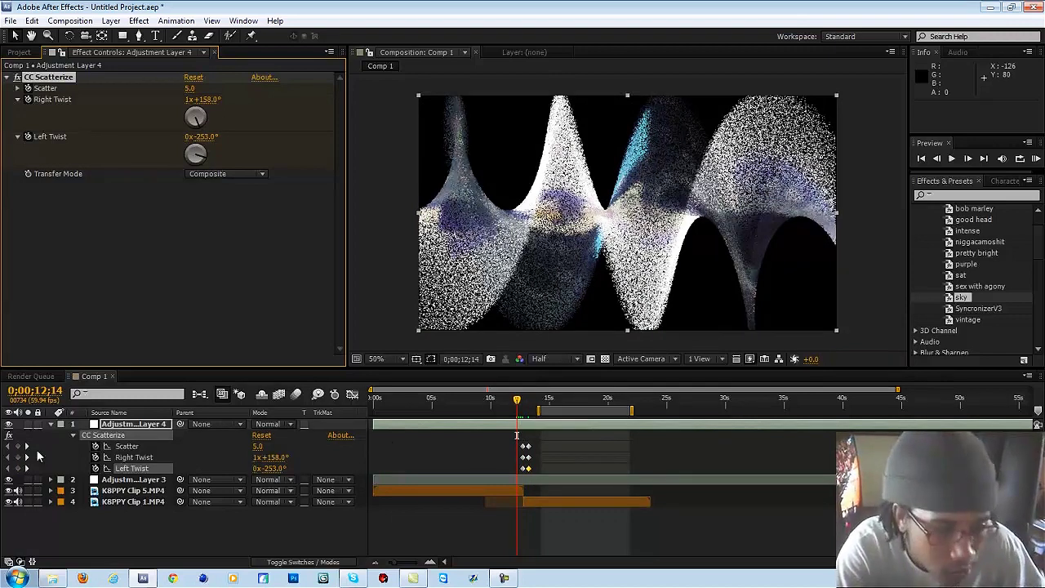
# Add Scatter, Right Twist and Left Twist keyframes at 0;00;12;14 and give all Scatterize keyframes Easy Ease
pyautogui.click(18, 445)
pyautogui.click(18, 457)
pyautogui.click(18, 468)
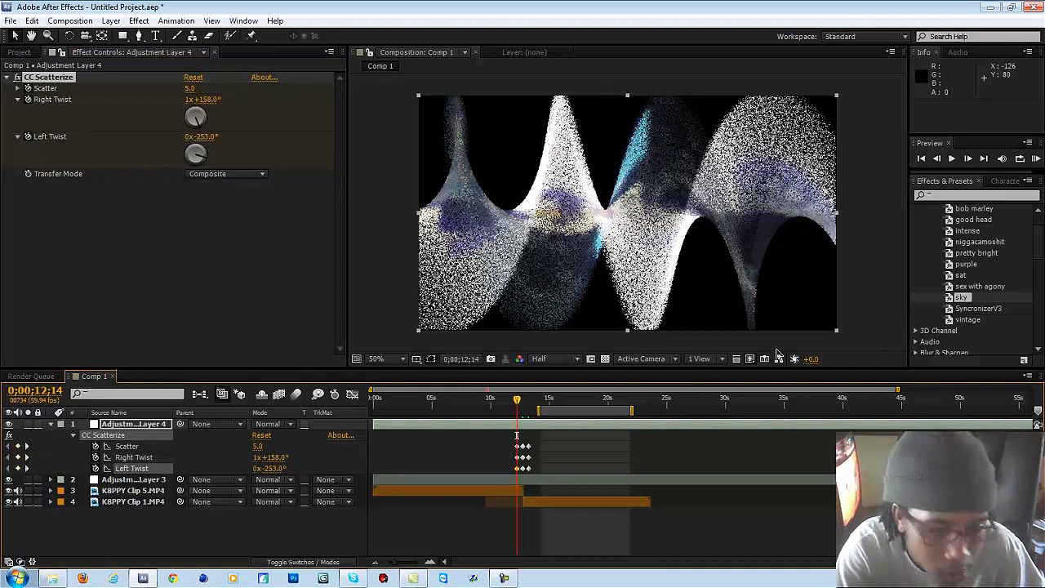
pyautogui.moveTo(490, 433); pyautogui.dragTo(577, 474)
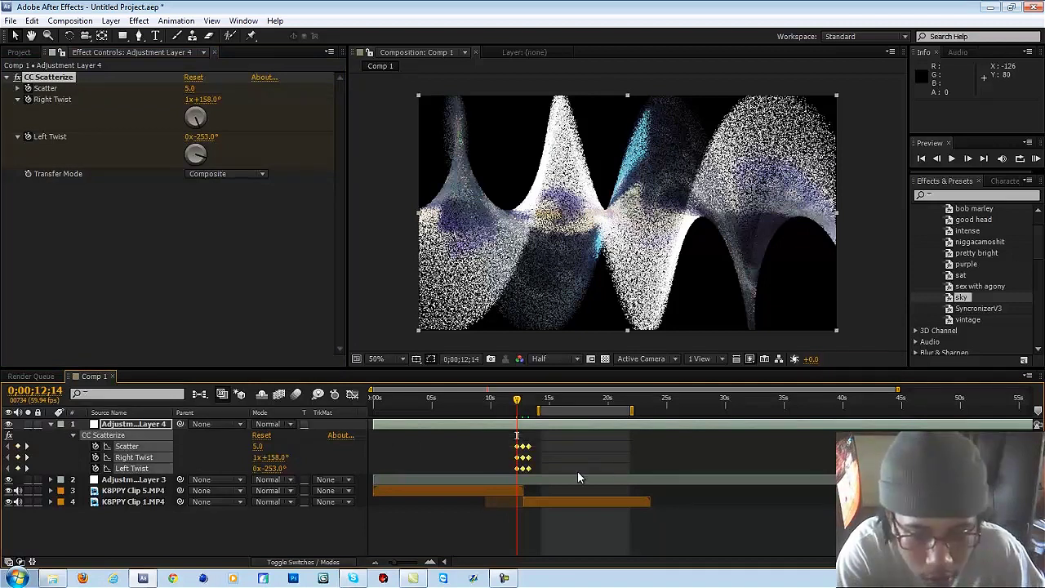
pyautogui.rightClick(528, 476)
pyautogui.moveTo(606, 459)
pyautogui.click(702, 489)
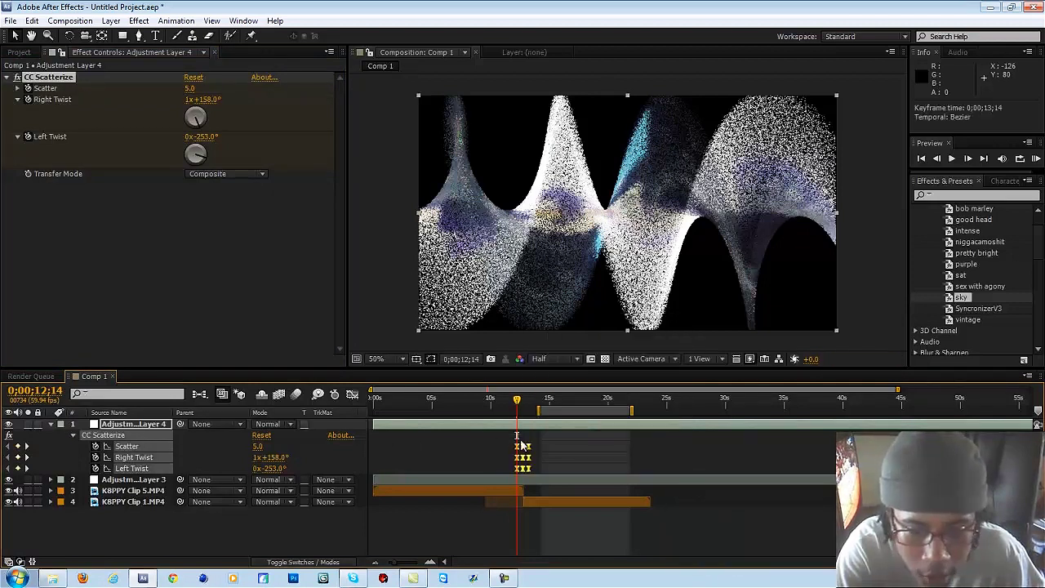
# Shift the work area to about 0;00;09;41–0;00;17;15 and RAM-preview it
pyautogui.moveTo(558, 406); pyautogui.dragTo(503, 406)
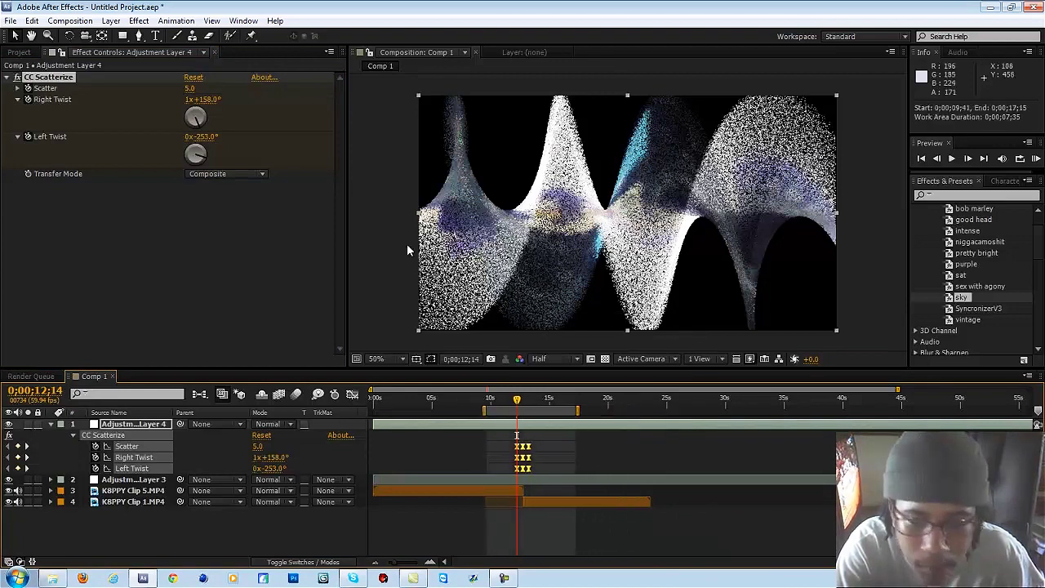
pyautogui.click(840, 259)
pyautogui.press('KP_0')
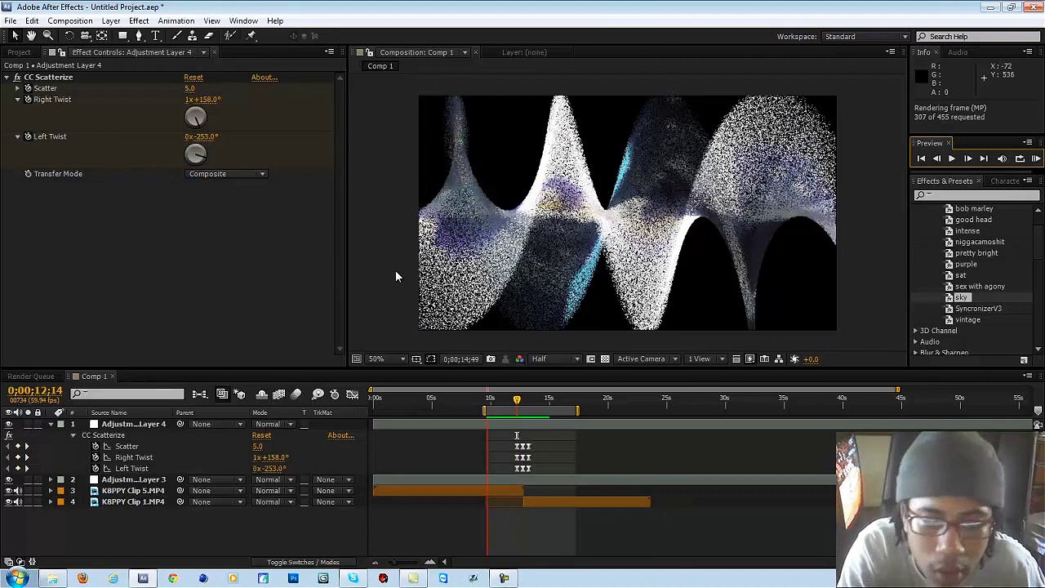
pyautogui.press('space')
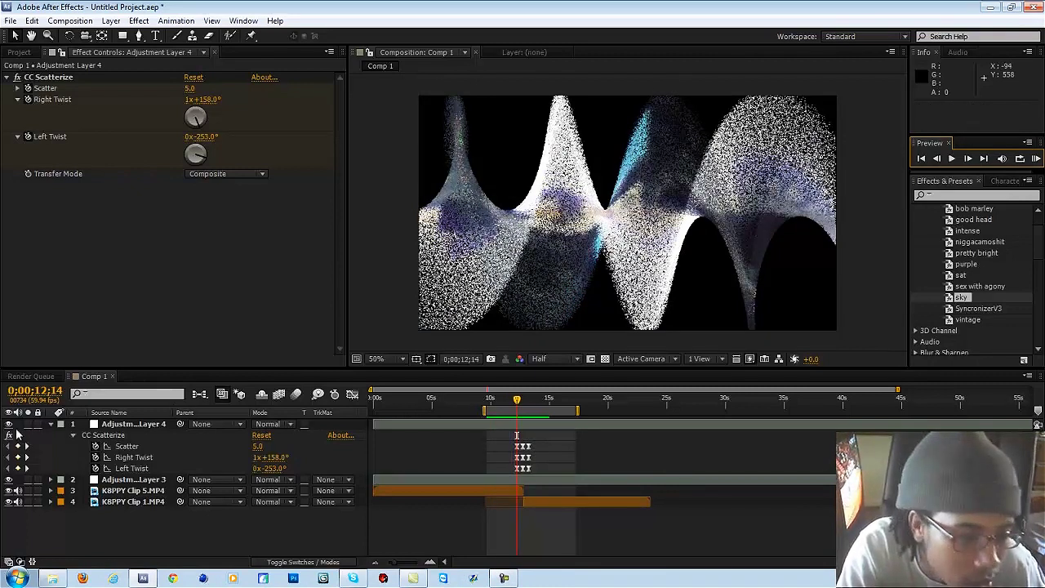
# Run another RAM preview of the transition and move the current time slightly earlier
pyautogui.click(25, 492)
pyautogui.click(1035, 159)
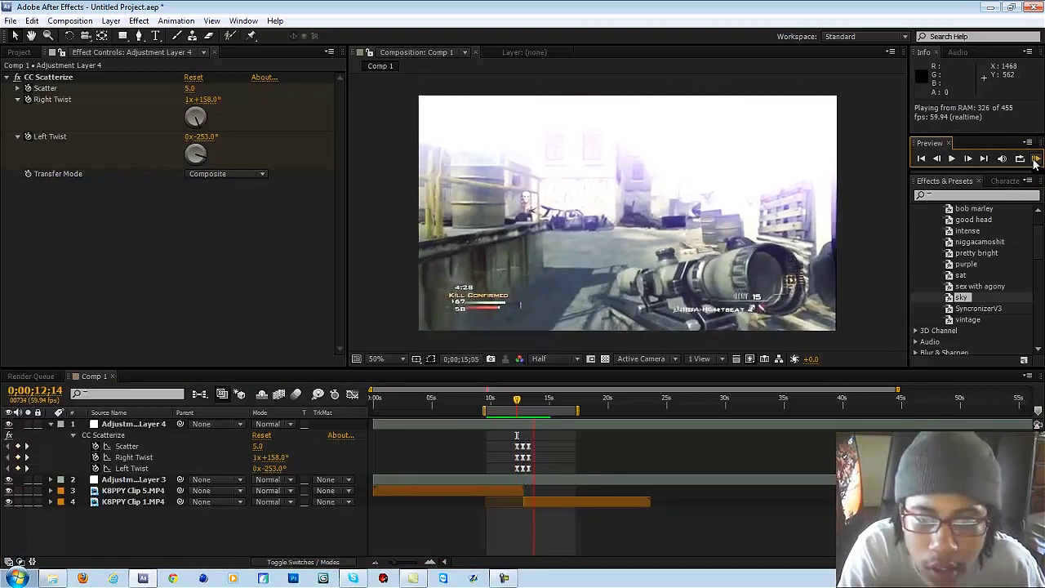
pyautogui.click(519, 405)
pyautogui.moveTo(516, 406)
pyautogui.mouseDown()
pyautogui.moveTo(528, 403)
pyautogui.moveTo(519, 403)
pyautogui.mouseUp()
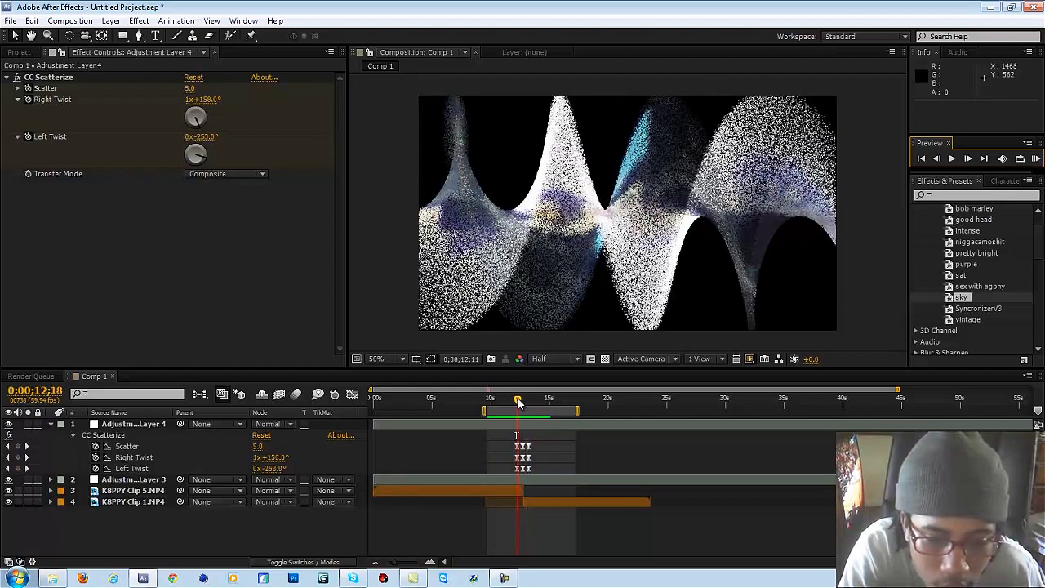
# At the 0;00;12;14 keyframe, set Scatter and the Right Twist angle to 0
pyautogui.click(10, 450)
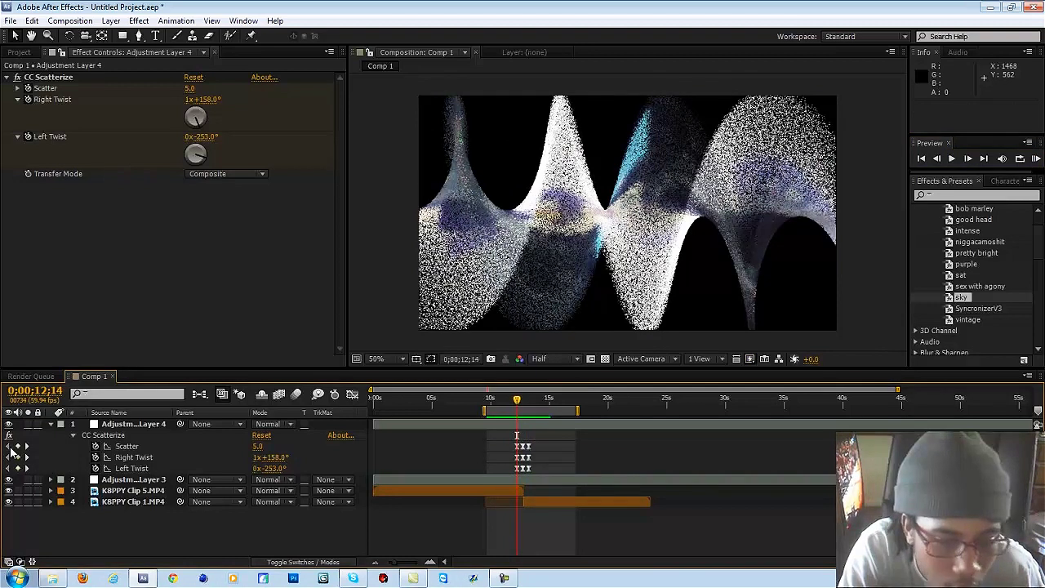
pyautogui.click(257, 447)
pyautogui.write('0')
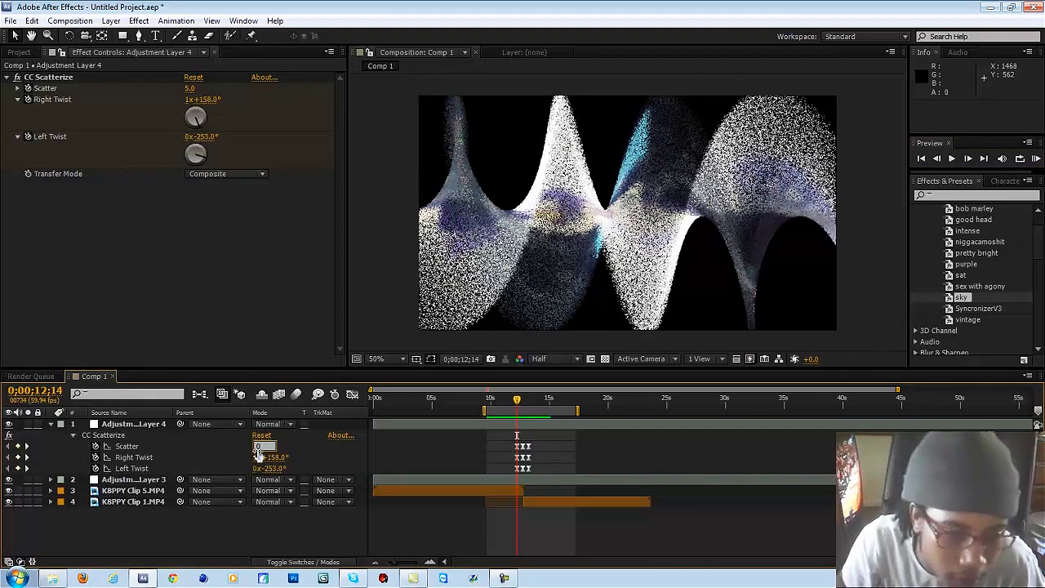
pyautogui.press('Return')
pyautogui.click(270, 457)
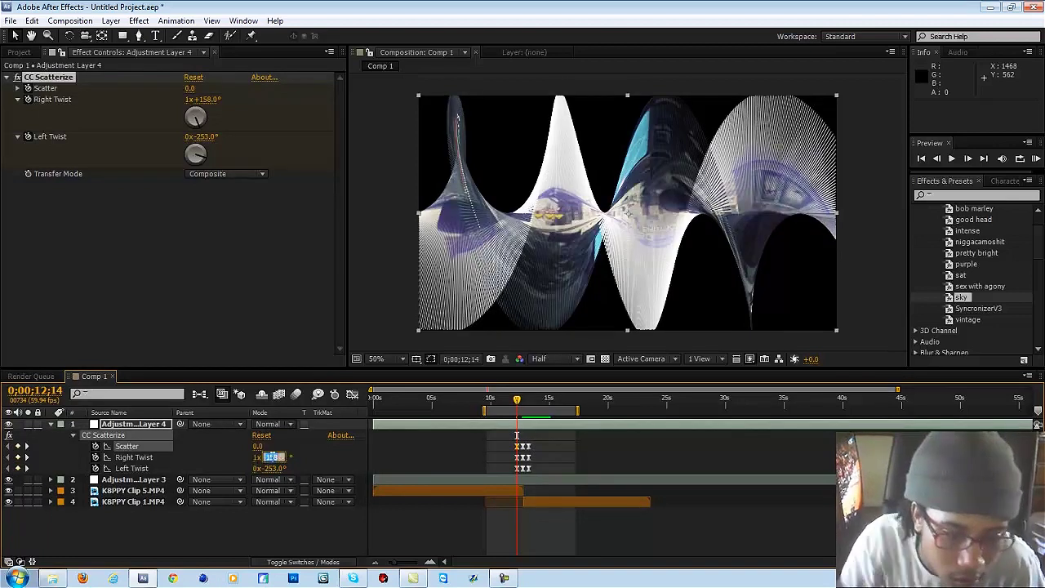
pyautogui.write('0')
pyautogui.press('Return')
# Set the Left Twist angle and Right Twist revolutions to 0 as well
pyautogui.click(269, 469)
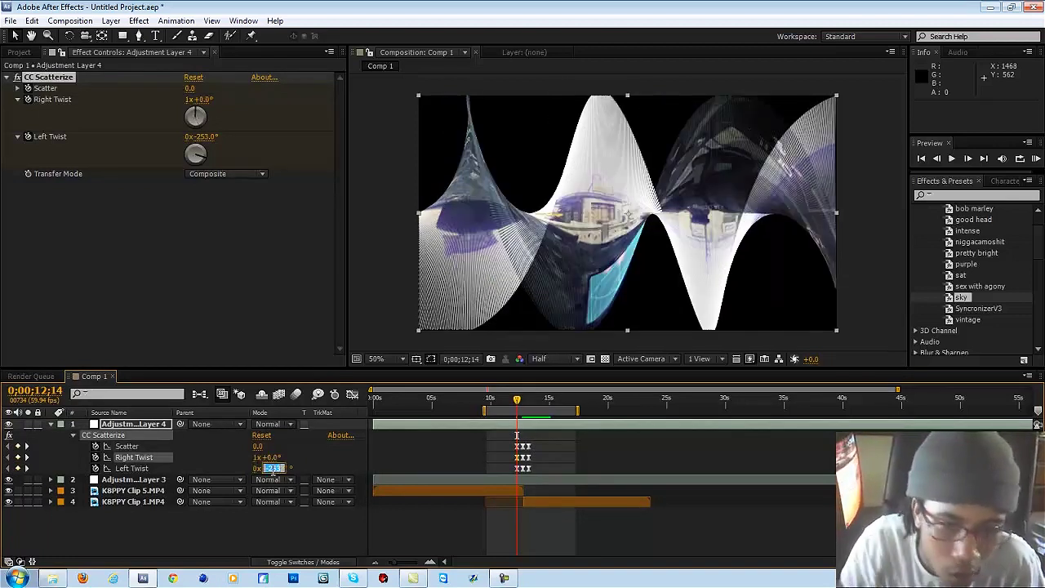
pyautogui.write('0')
pyautogui.press('Return')
pyautogui.click(258, 457)
pyautogui.write('0')
pyautogui.press('Return')
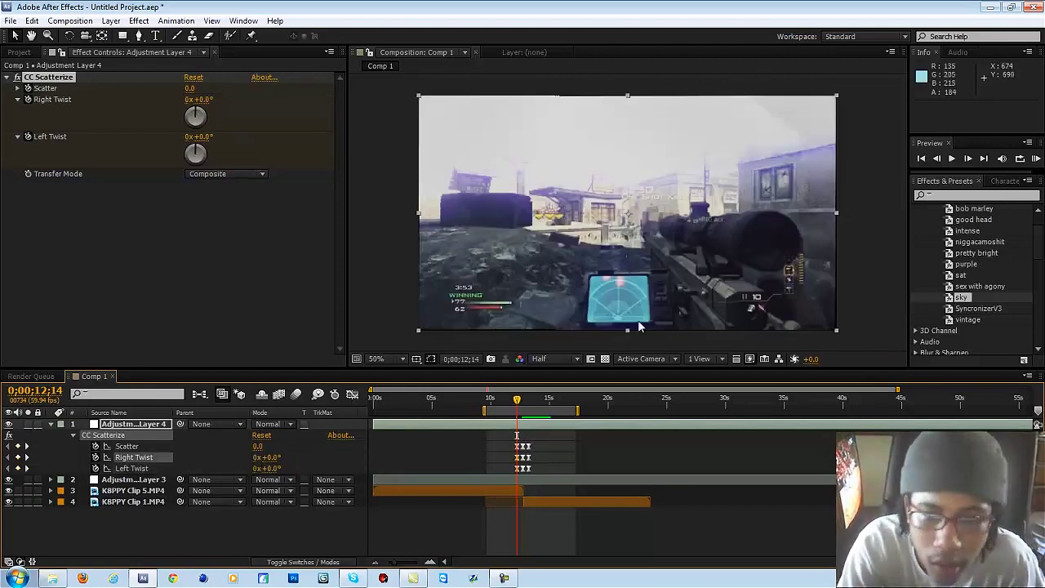
# RAM-preview the revised Scatterize transition, then minimize After Effects to the desktop
pyautogui.press('KP_0')
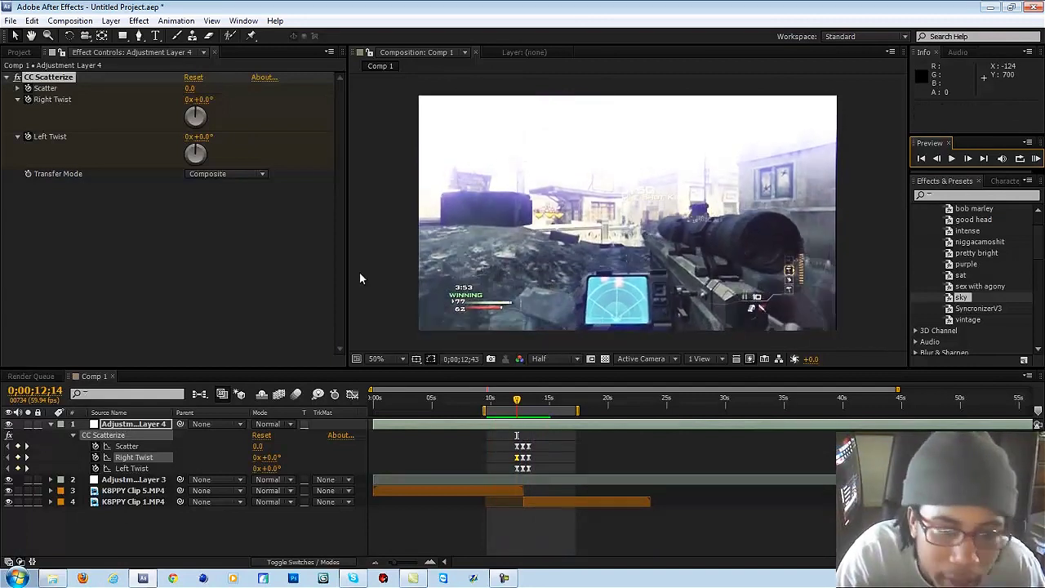
pyautogui.press('space')
pyautogui.click(990, 7)
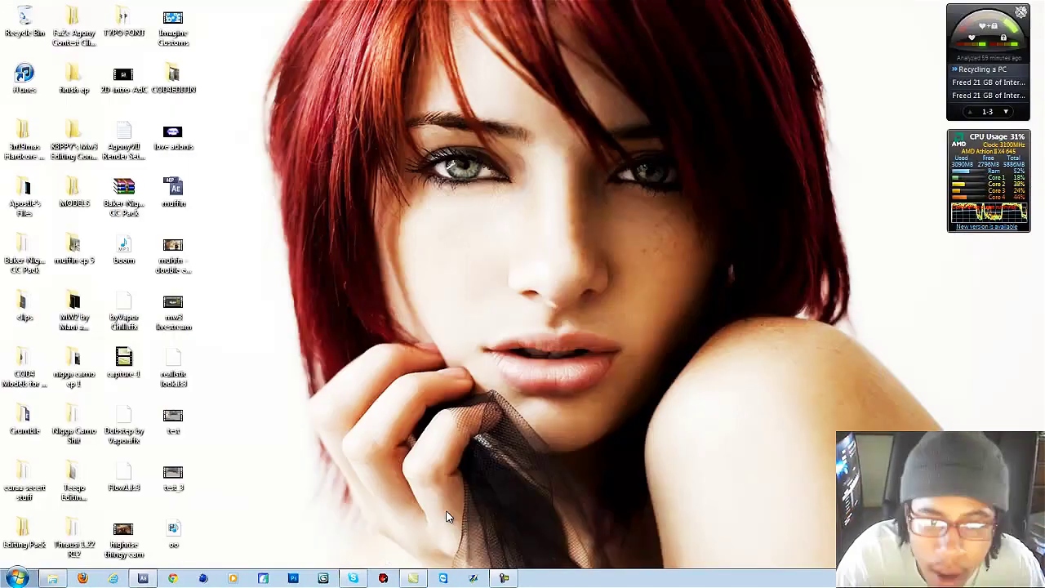